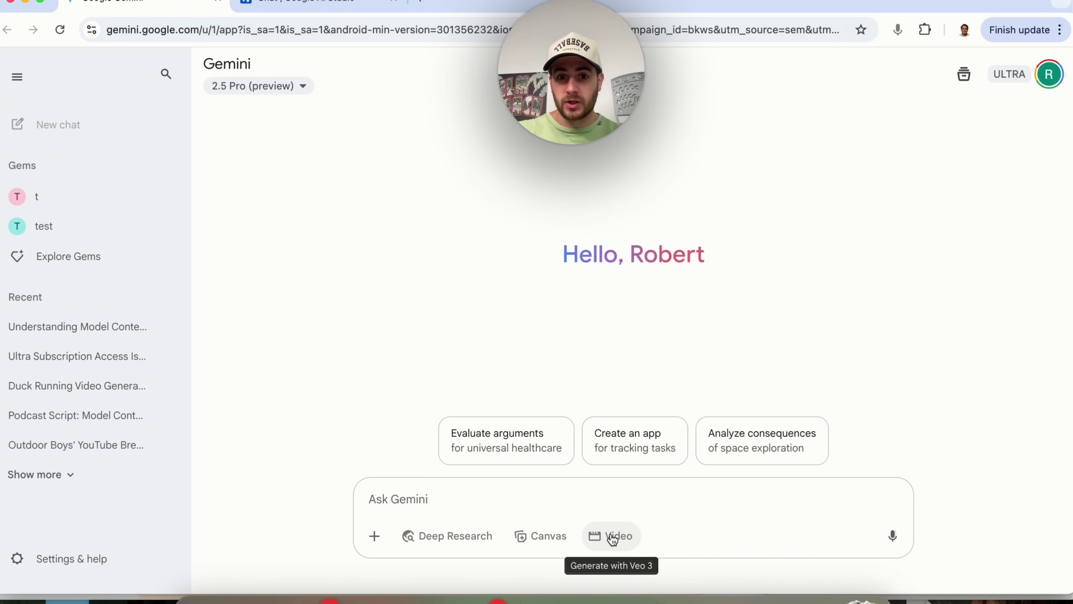
# Request a POV video of a batter hitting a grand slam with the crowd going nuts.
pyautogui.click(612, 539)
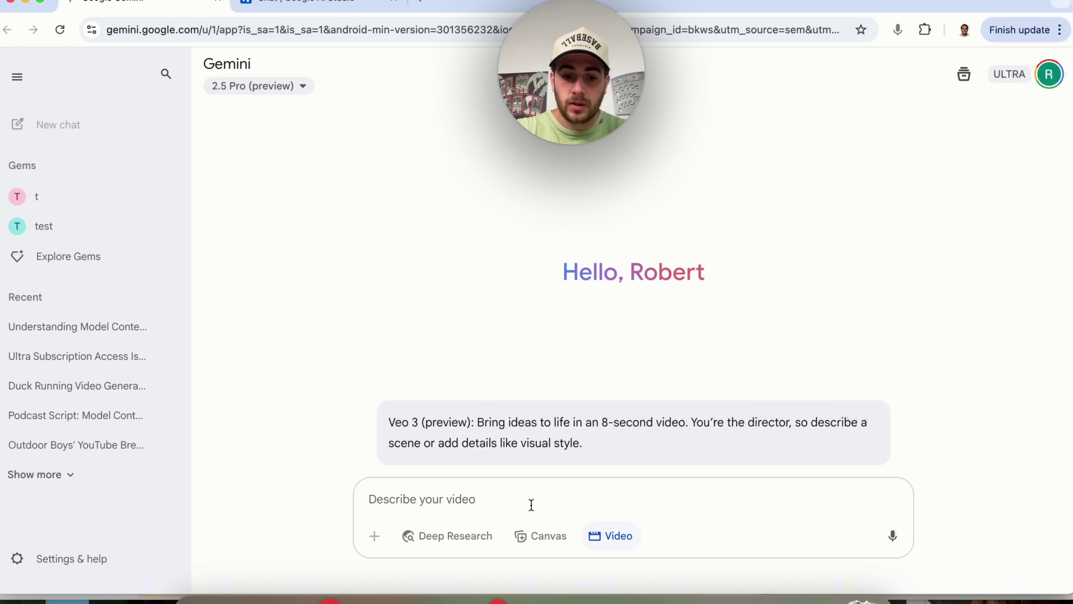
pyautogui.write('Make a POV')
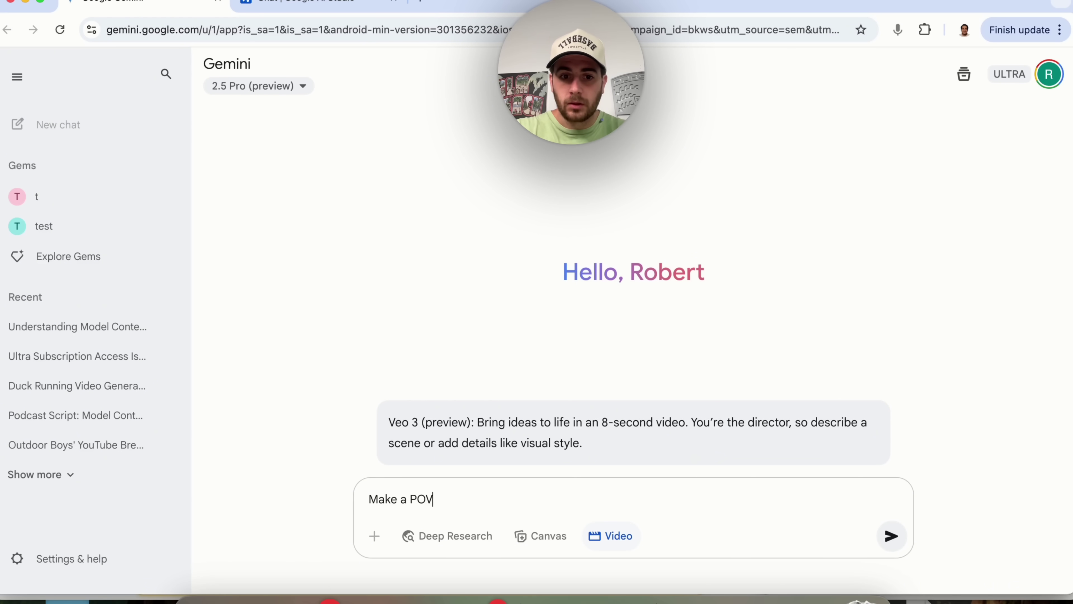
pyautogui.write(' video of a batter hitting a')
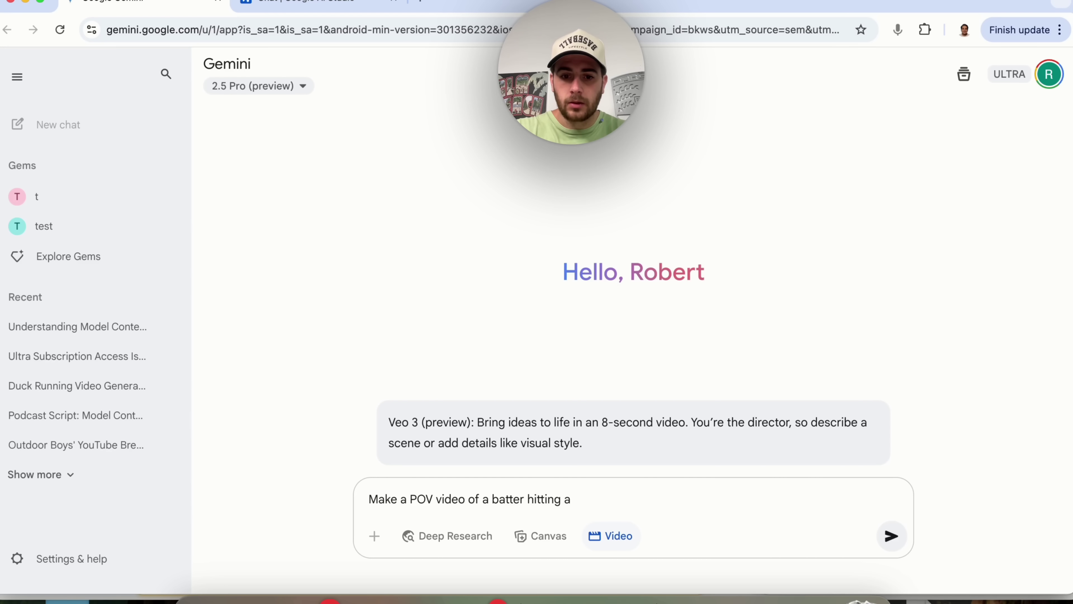
pyautogui.write(' grand slam in baseball. The ground should be goin')
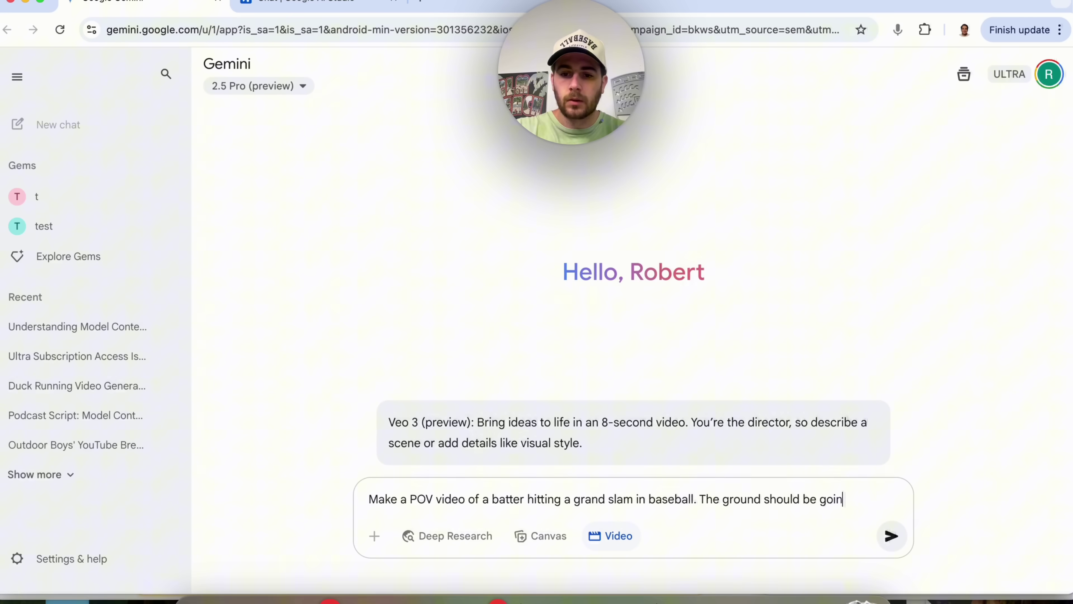
pyautogui.write('s!')
pyautogui.click(888, 534)
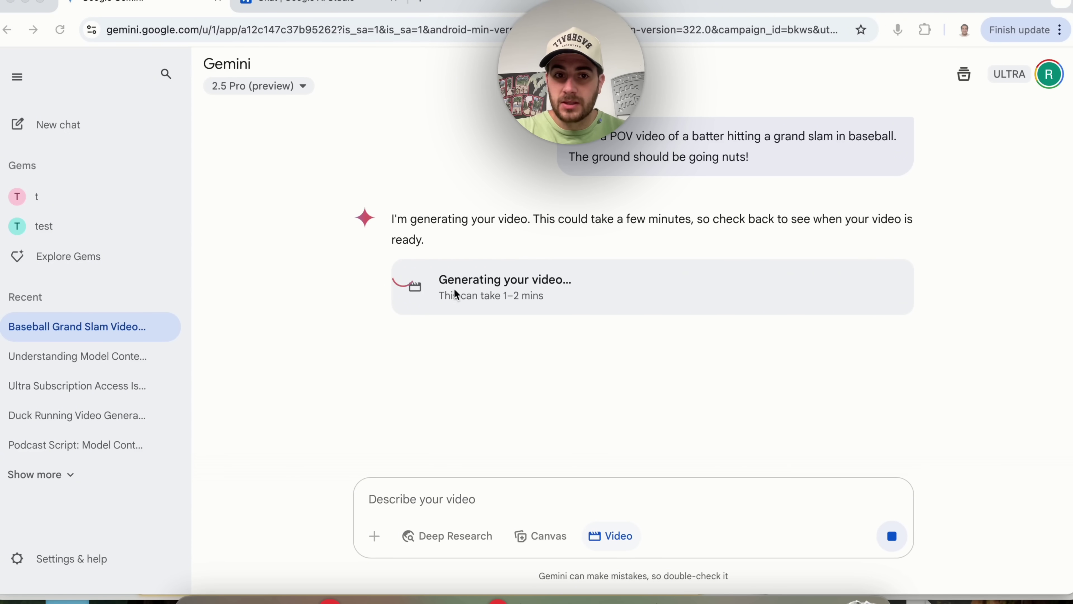
# Load gemini.google.com in a new browser tab.
pyautogui.click(431, 1)
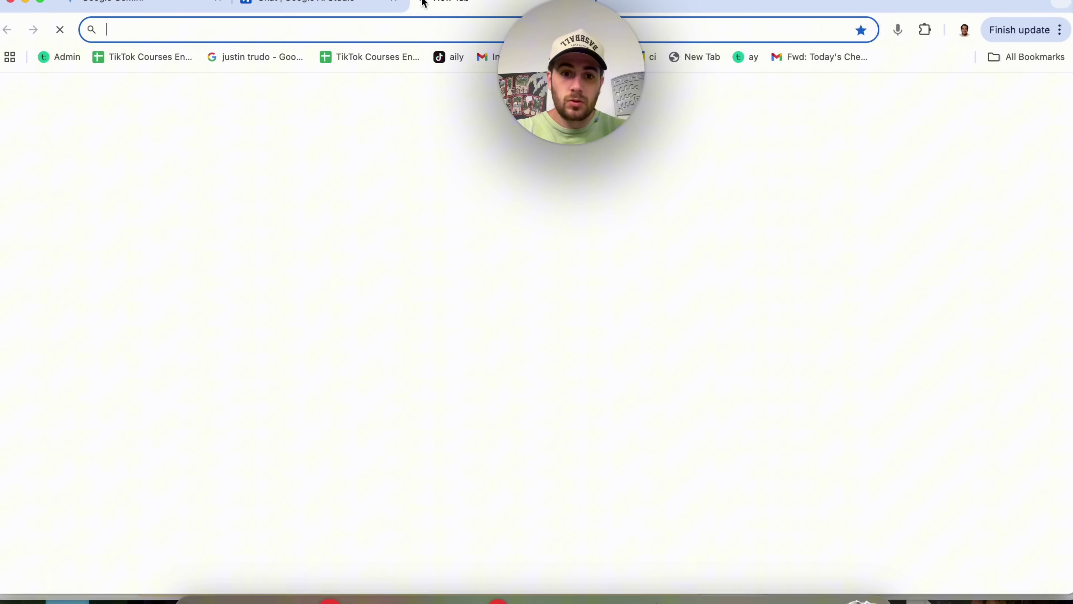
pyautogui.write('gemin')
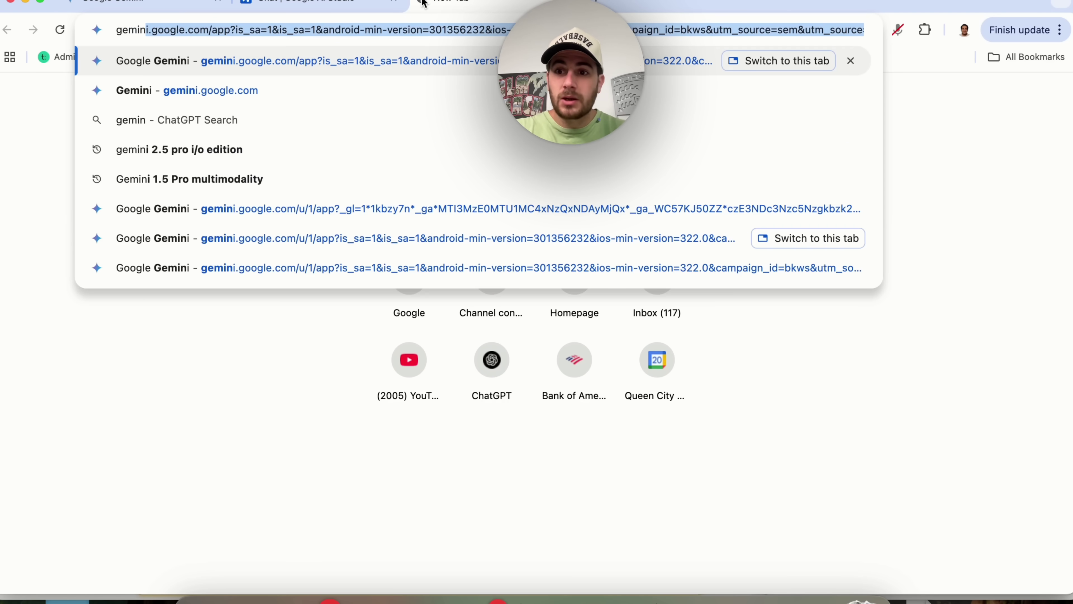
pyautogui.press('Return')
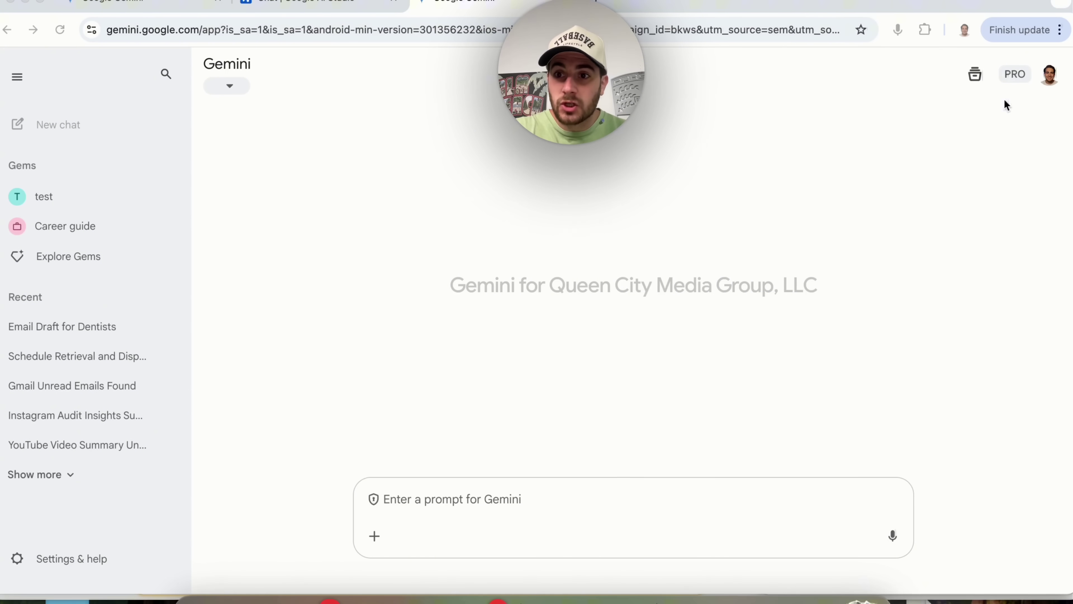
# Switch Gemini to the personal Ultra Google account and return to the fresh chat tab.
pyautogui.click(1050, 74)
pyautogui.press('Escape')
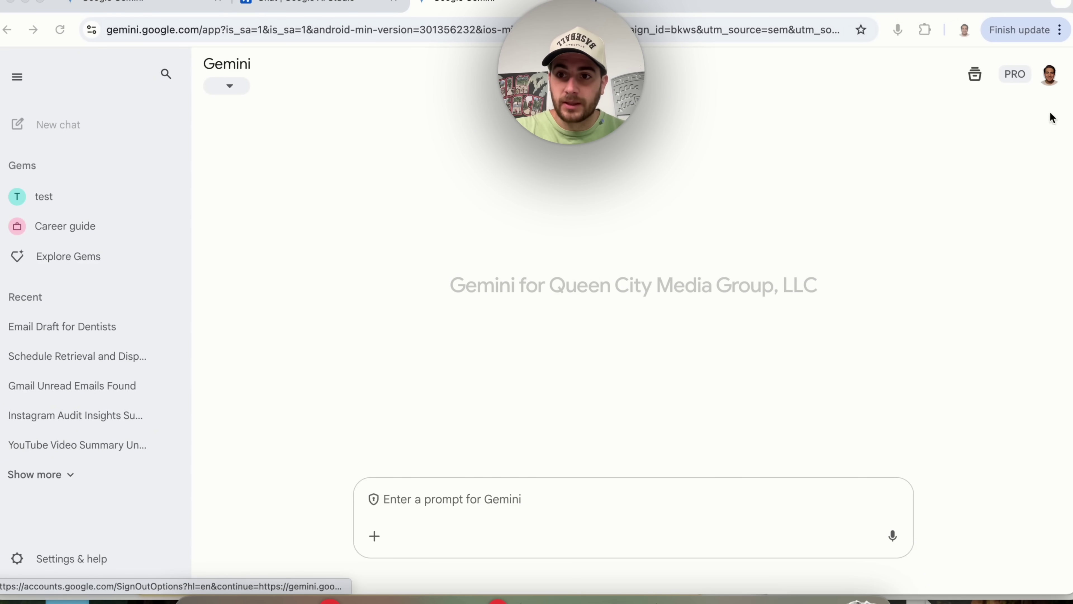
pyautogui.click(1057, 80)
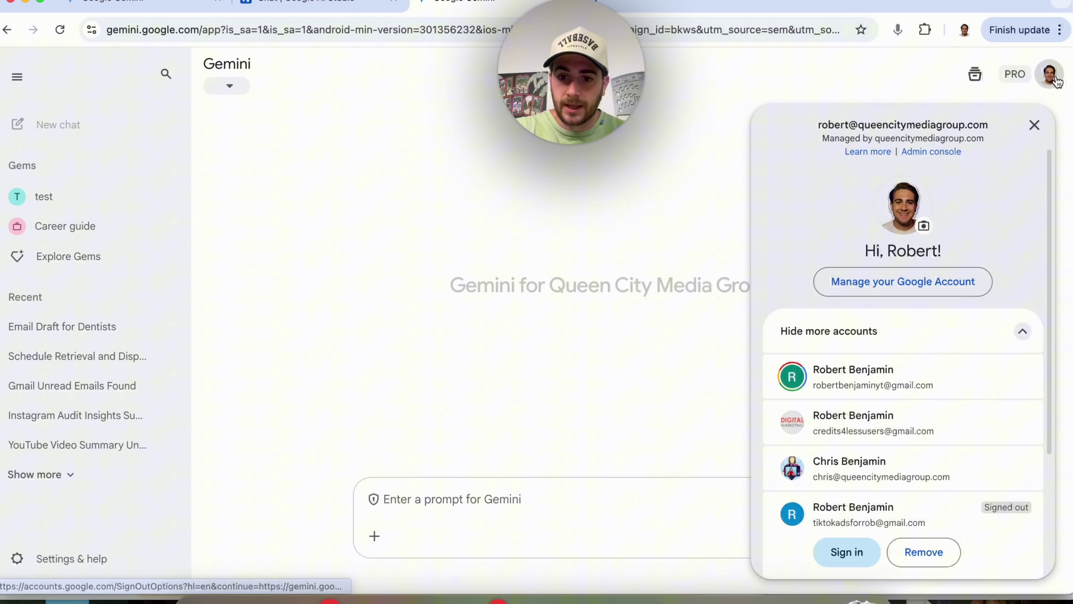
pyautogui.click(883, 368)
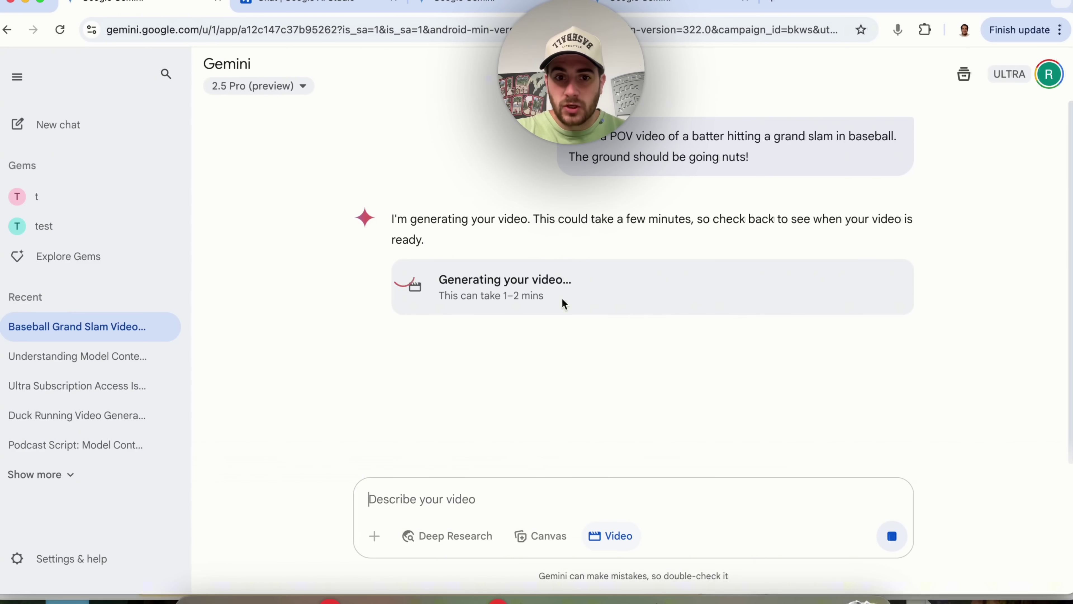
pyautogui.click(654, 2)
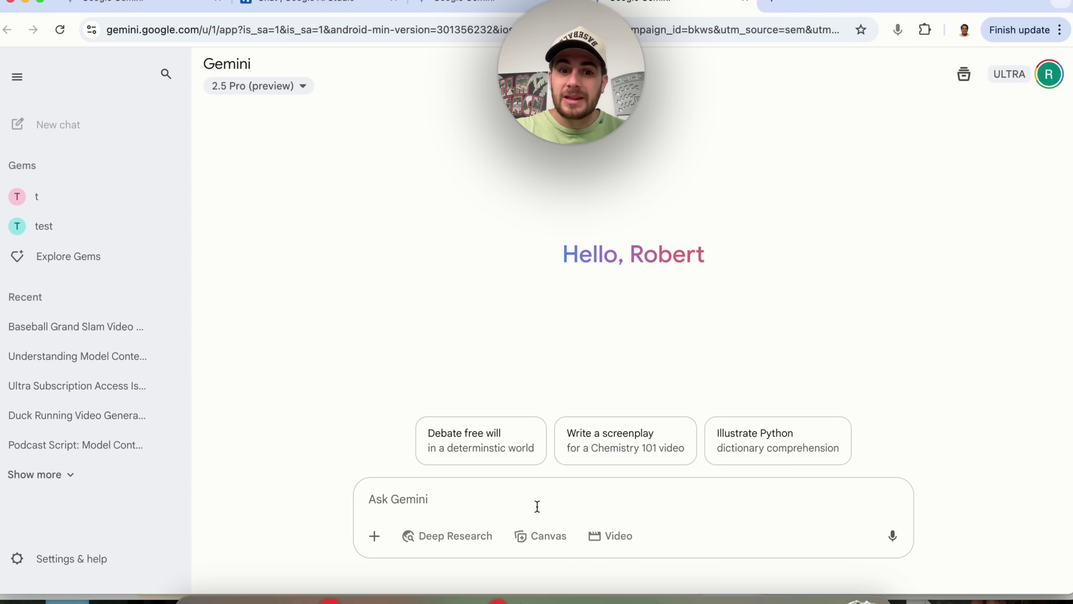
# Turn on Deep Research and type a question about growing on TikTok and its best practices.
pyautogui.click(462, 541)
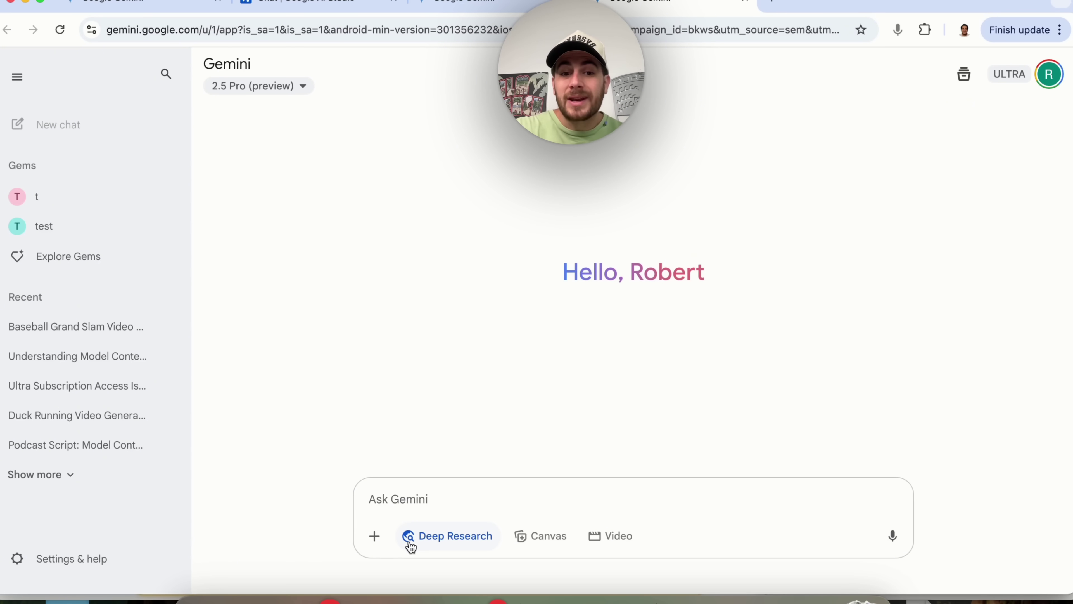
pyautogui.click(405, 506)
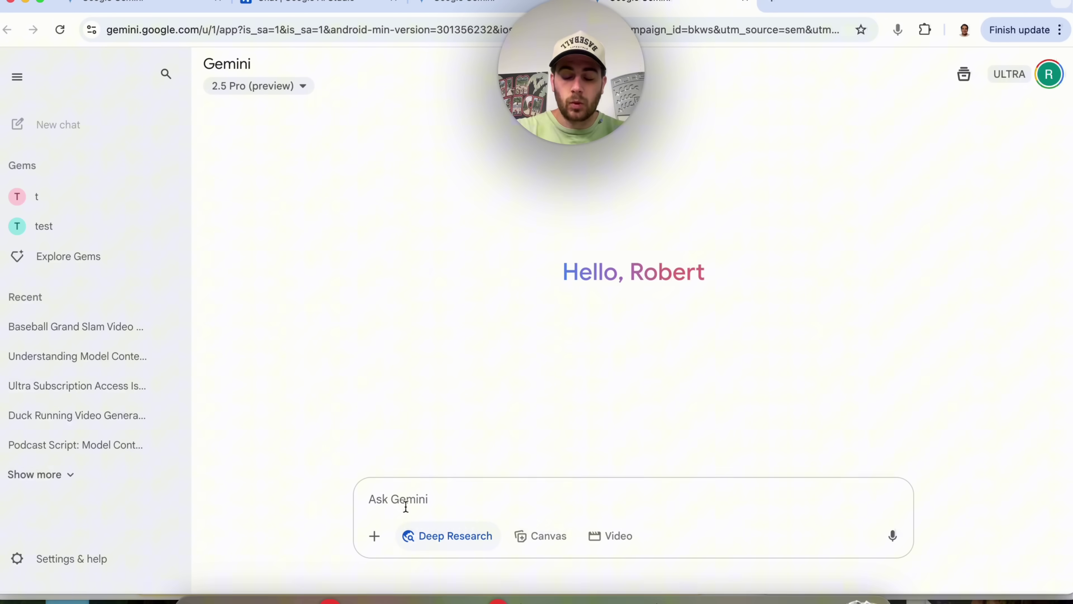
pyautogui.write('Please tell me what I need to do to grow on TikT')
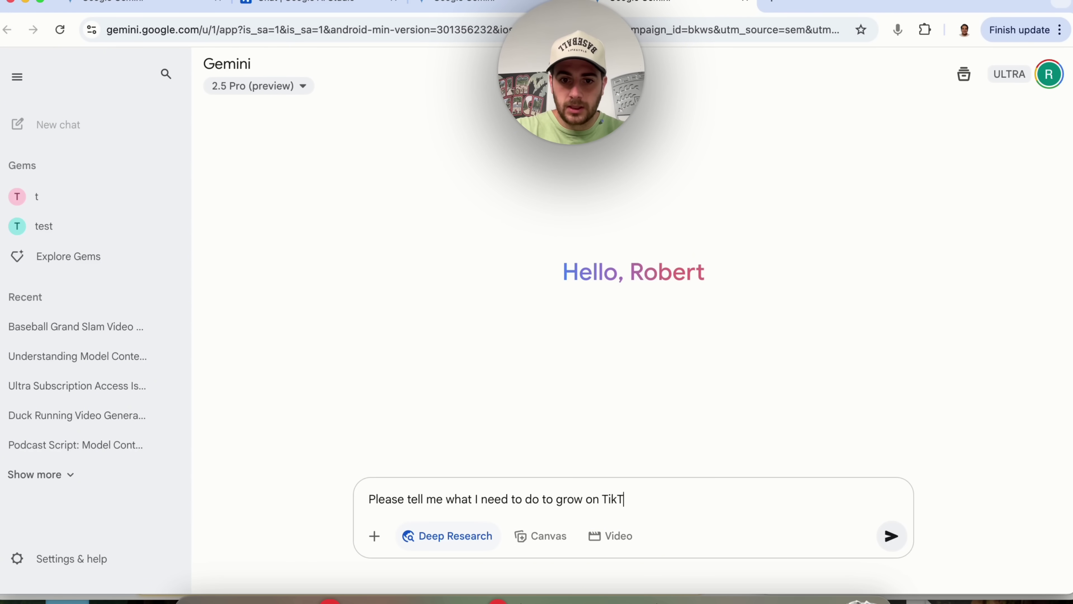
pyautogui.write('ok and the best praact')
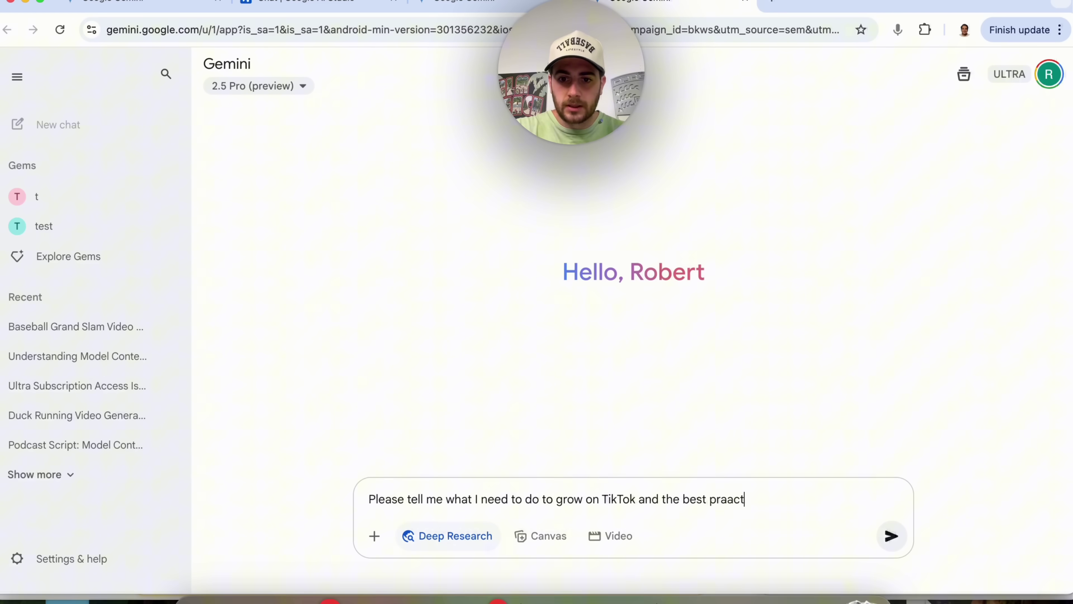
pyautogui.write('ices for doing thing')
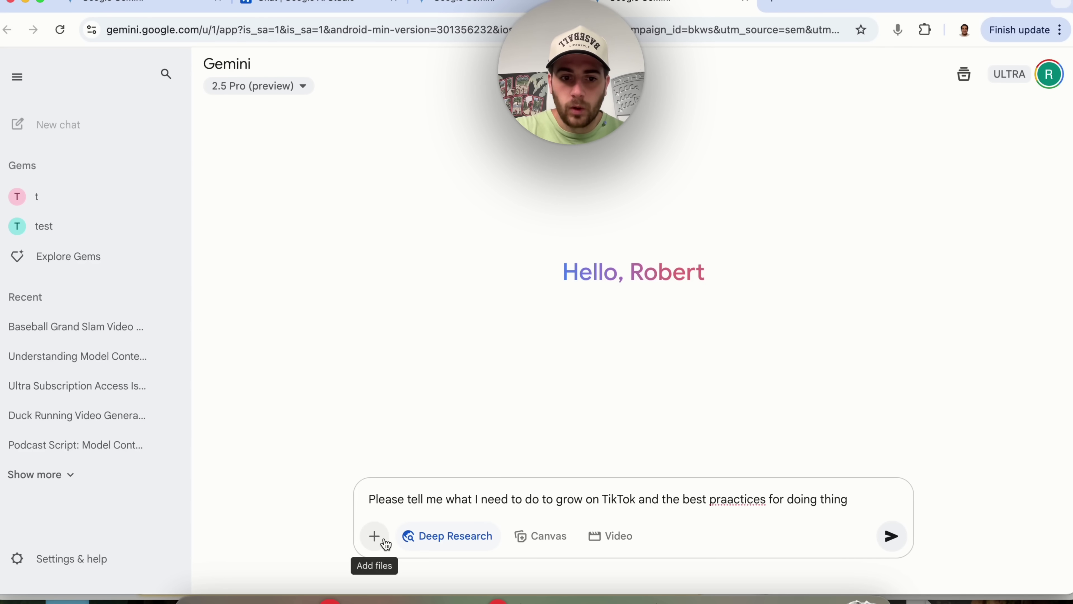
# Connect Google Drive, attach 'Untitled document' and send the TikTok question.
pyautogui.click(374, 535)
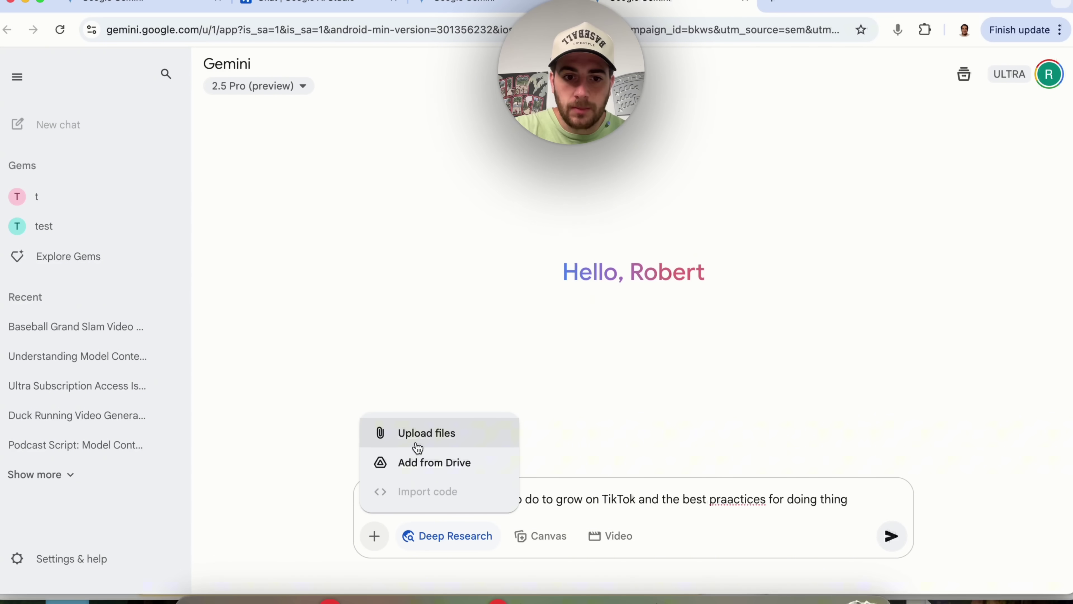
pyautogui.click(422, 463)
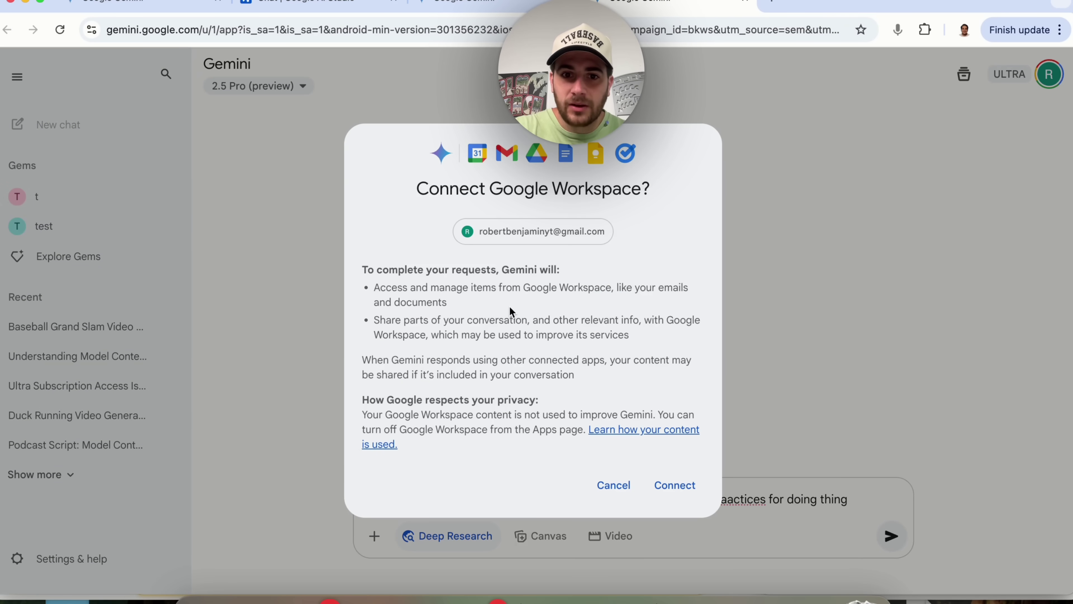
pyautogui.click(692, 490)
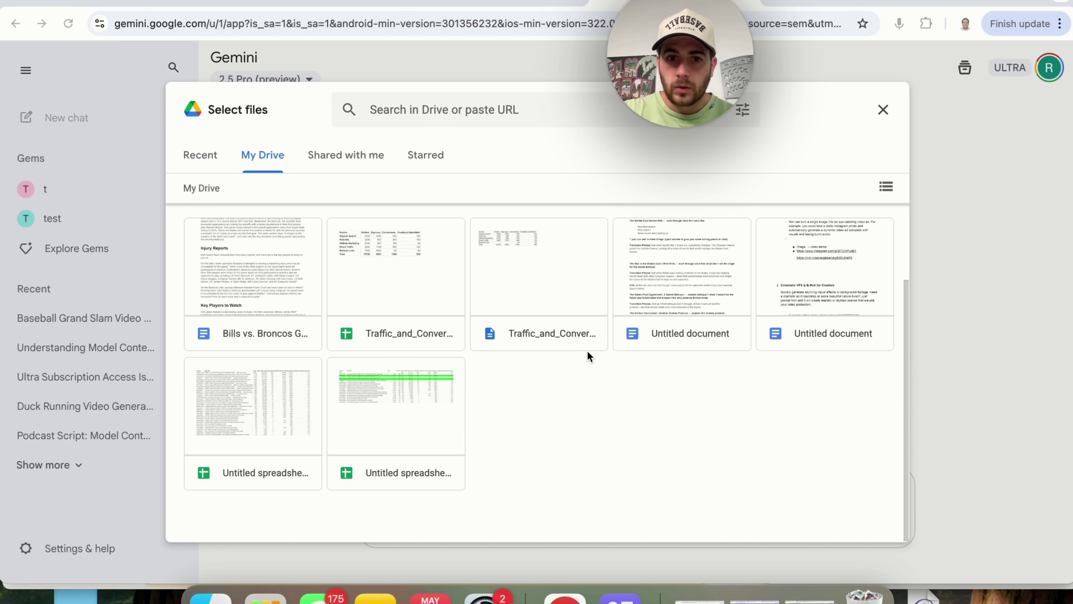
pyautogui.doubleClick(667, 250)
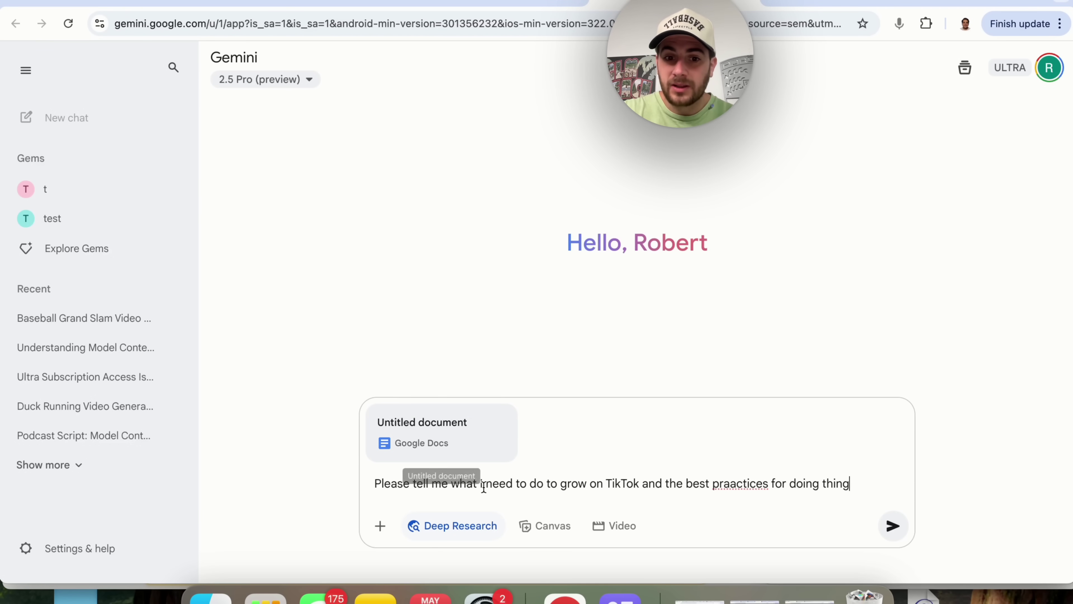
pyautogui.click(888, 532)
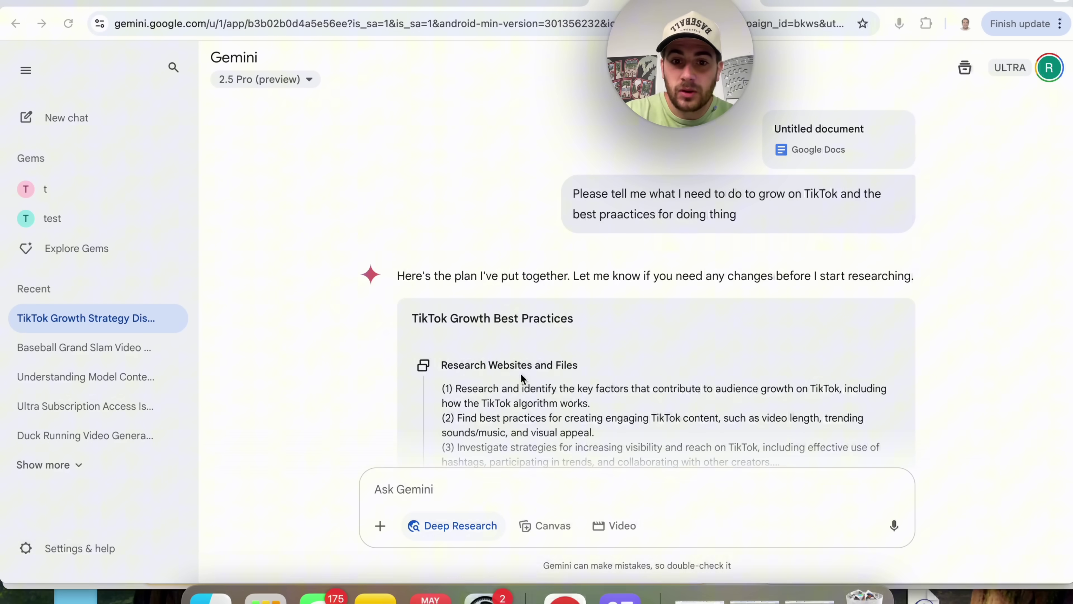
# Approve the TikTok Growth Best Practices plan so research across 17 websites begins.
pyautogui.scroll(-5, 540, 354)
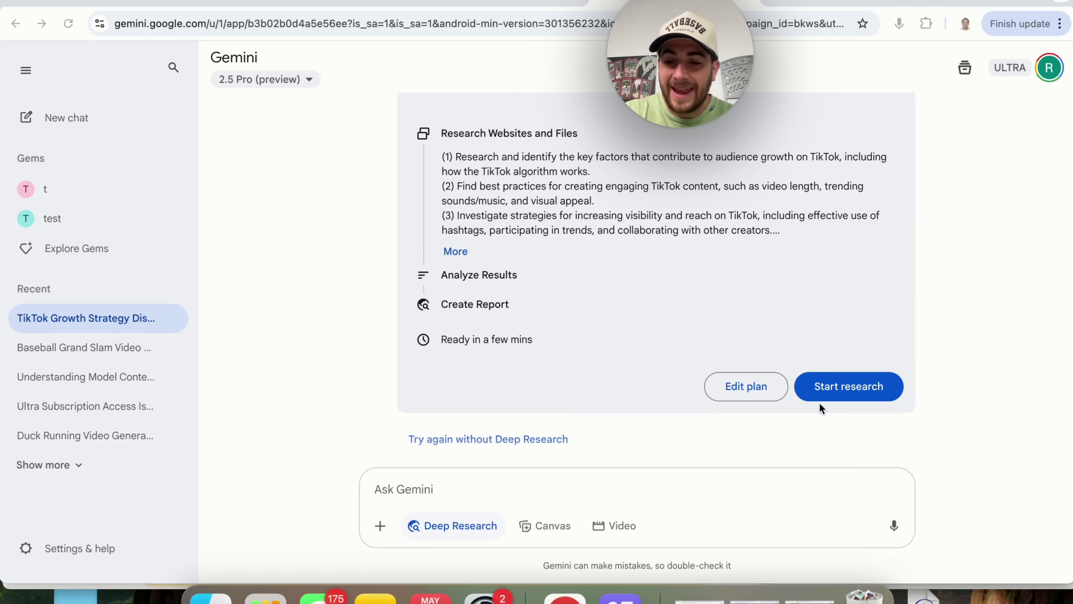
pyautogui.click(827, 388)
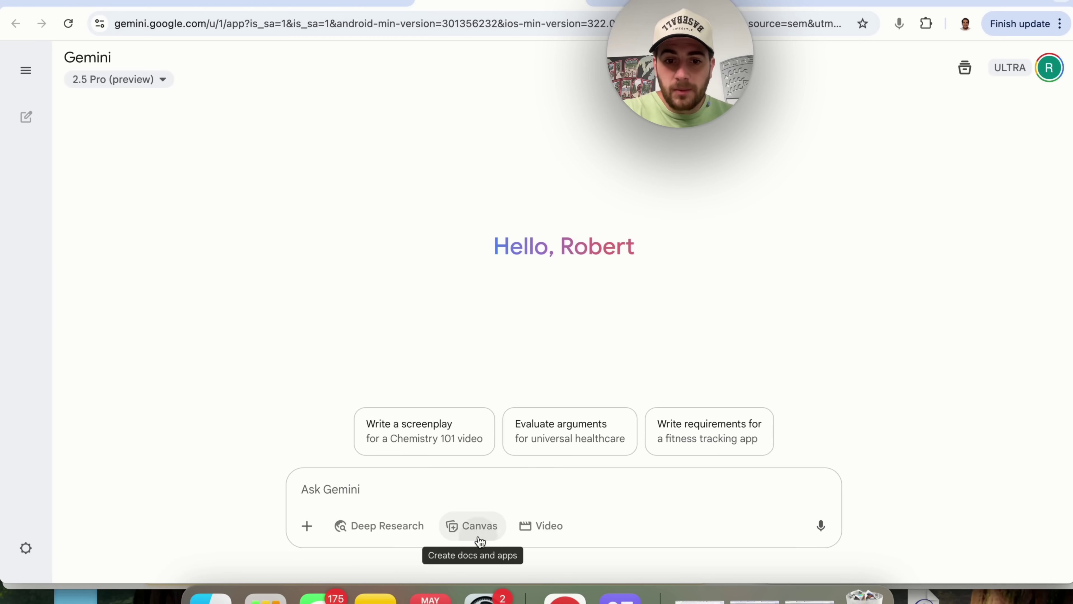
# Enable Canvas and send the suggested Chemistry 101 explainer screenplay prompt.
pyautogui.click(479, 538)
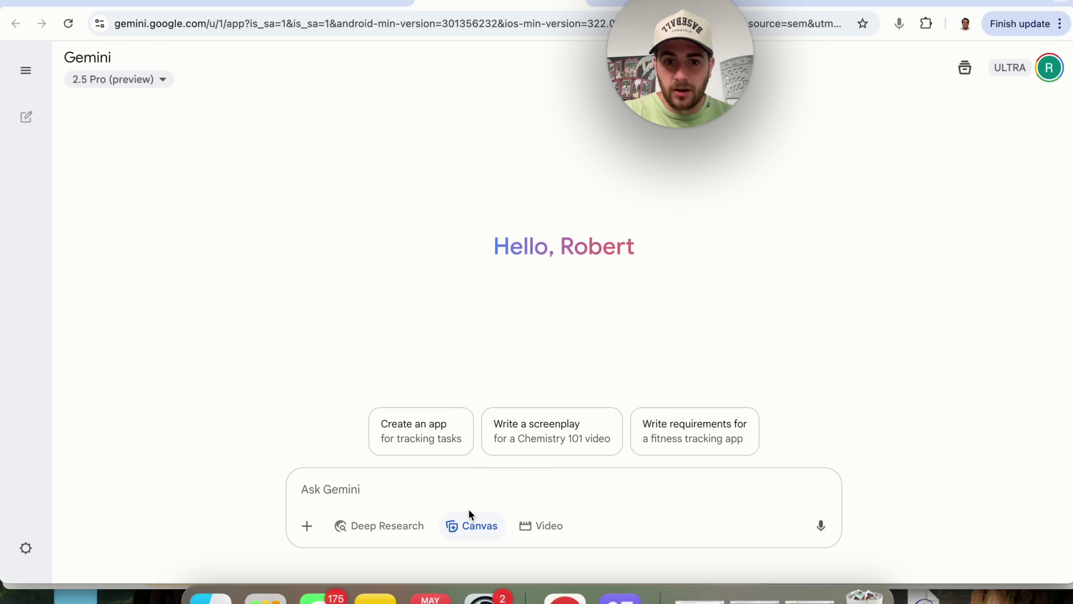
pyautogui.click(533, 442)
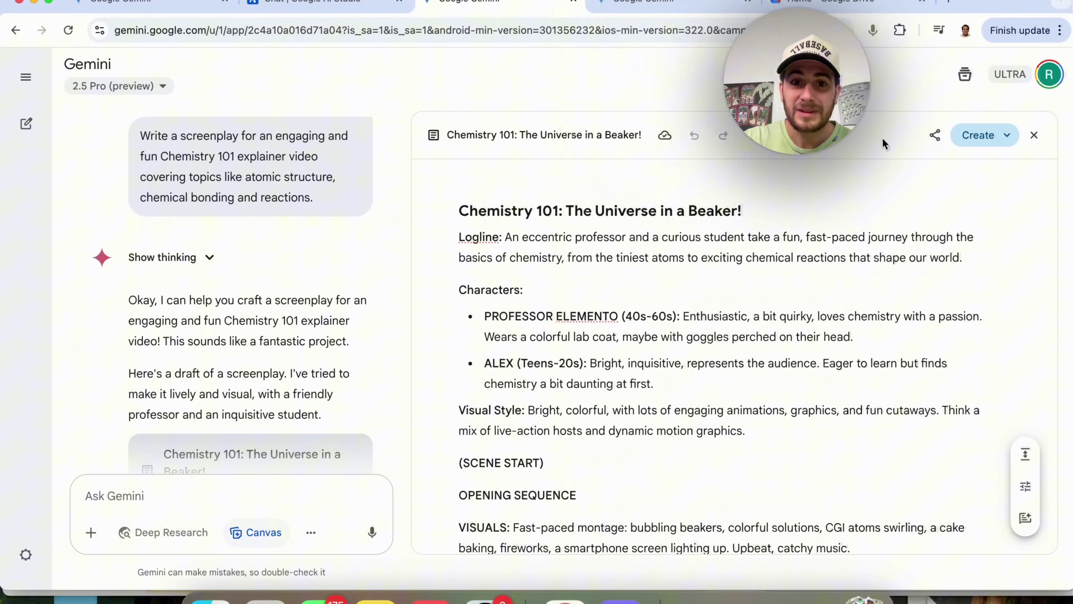
# Show the canvas Create menu with Web page, Infographic, Quiz and Audio Overview.
pyautogui.click(985, 129)
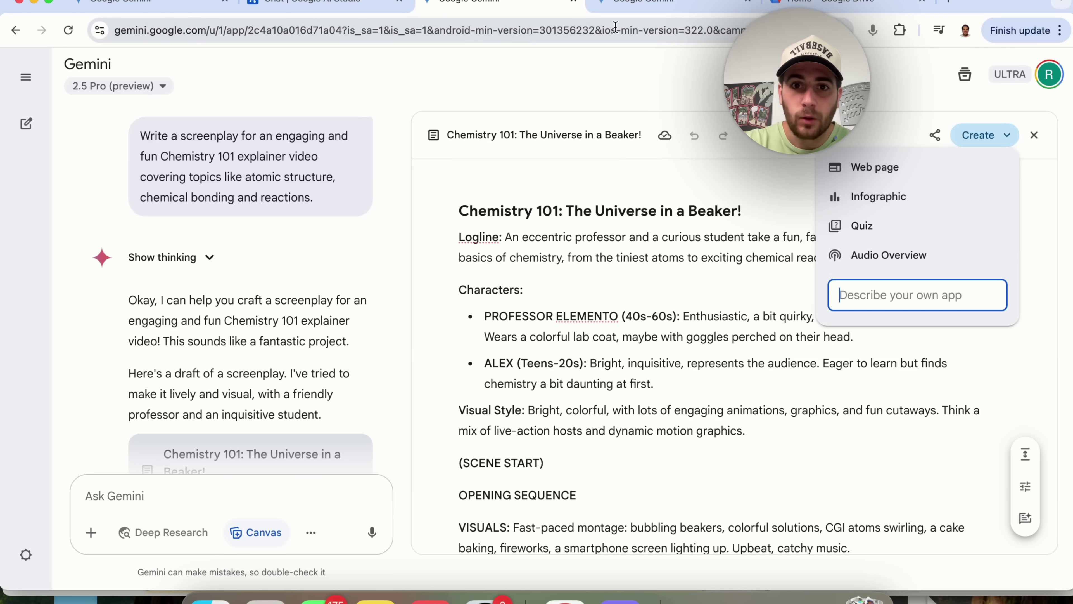
# Play the 8-second grand slam video with volume raised, pausing it near the end.
pyautogui.click(129, 12)
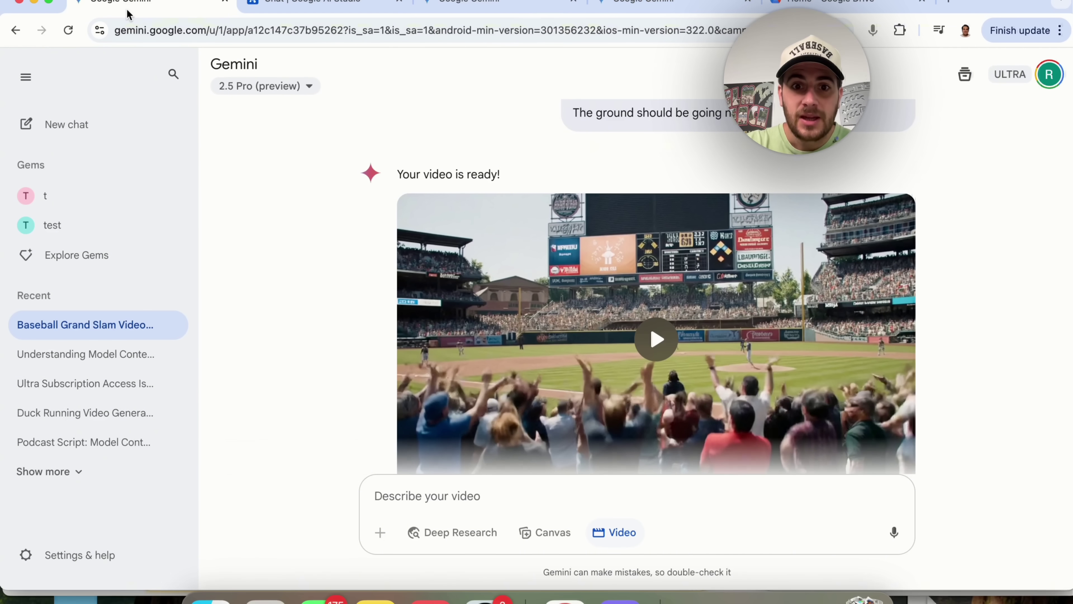
pyautogui.moveTo(585, 256)
pyautogui.scroll(-1, 616, 298)
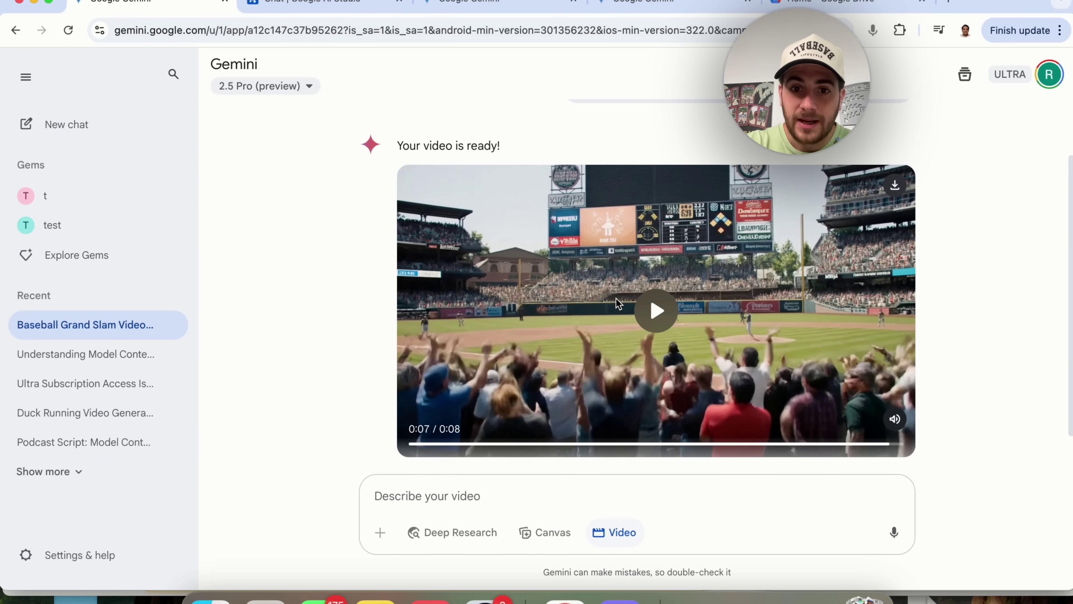
pyautogui.press('XF86AudioRaiseVolume')
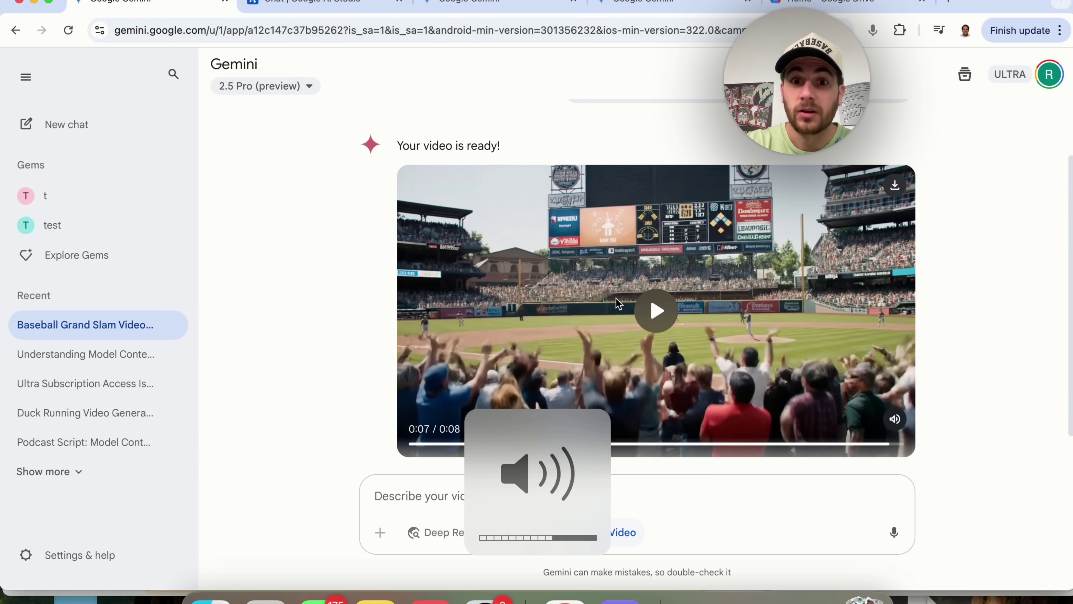
pyautogui.click(666, 318)
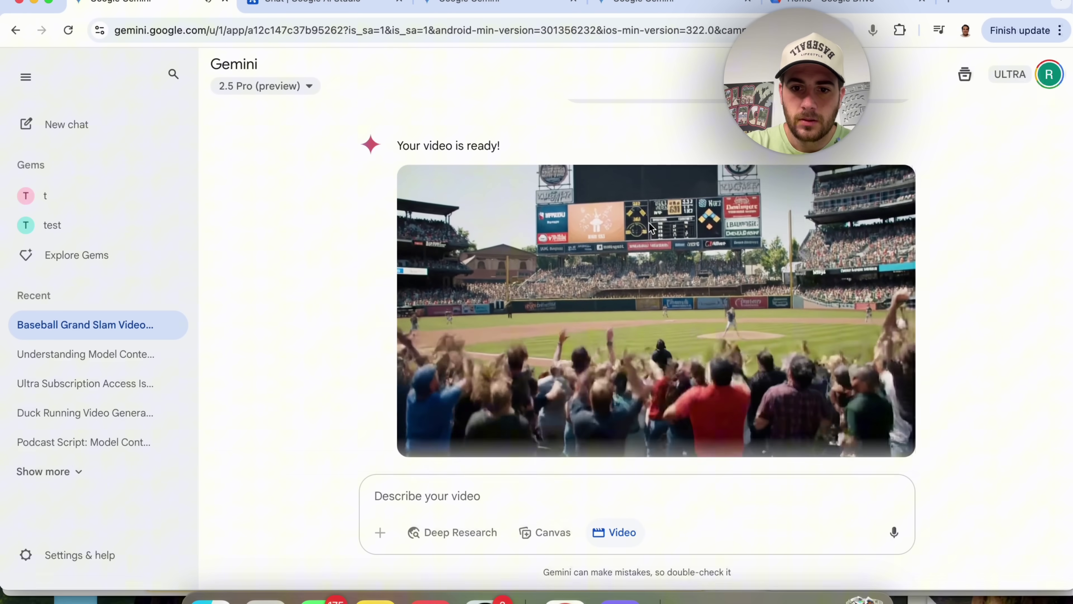
pyautogui.click(632, 330)
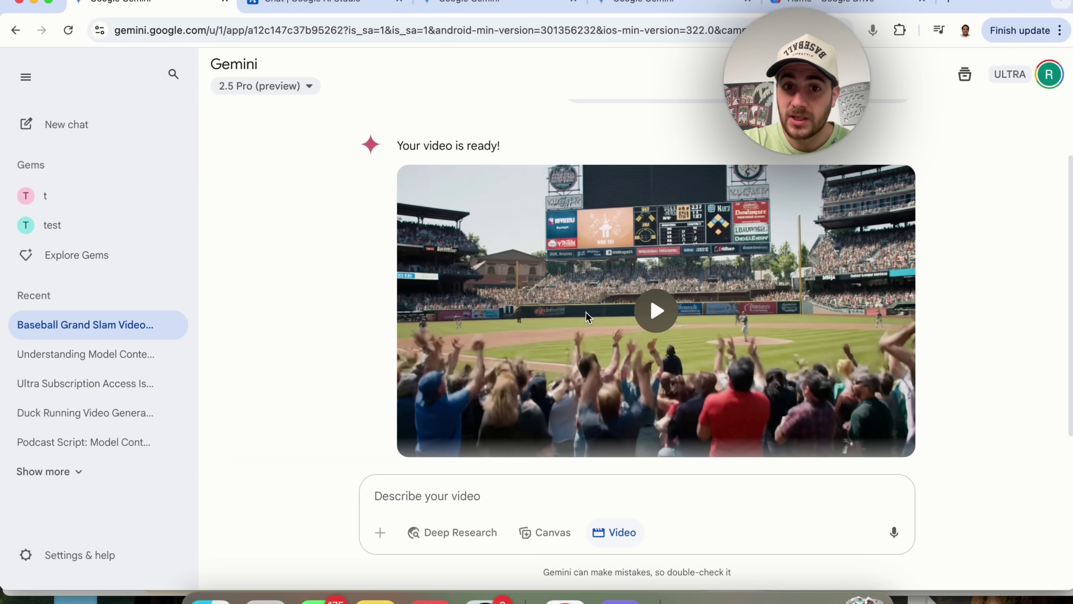
# Leave Gemini for Google AI Studio's new Chat Prompt page on Gemini 2.5 Pro Preview 05-06.
pyautogui.click(729, 57)
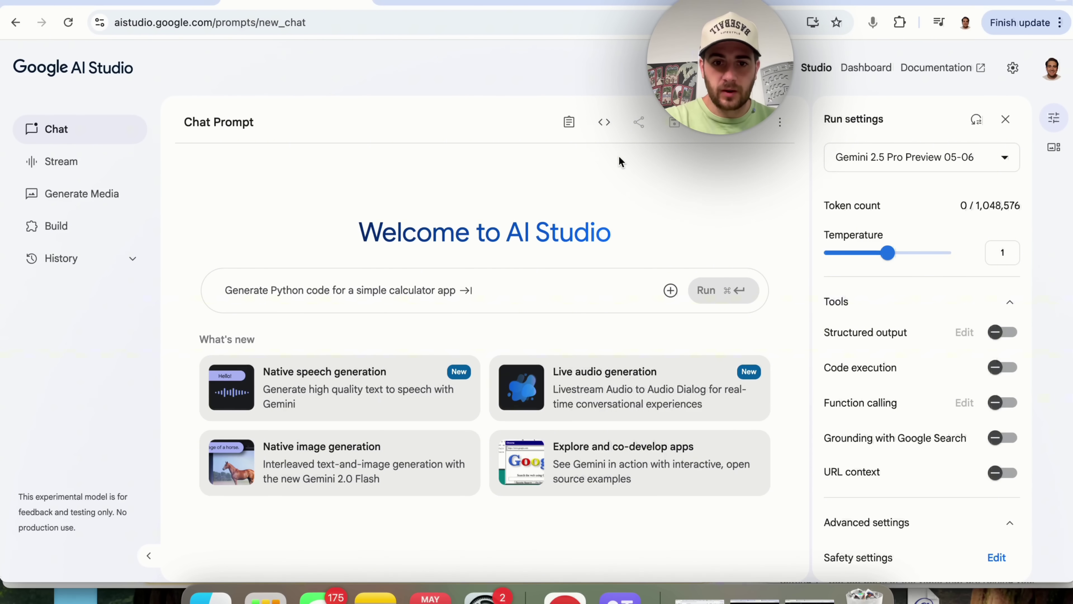
# Select Gemini 2.5 Flash Preview 05-20 as the model, then go to the Stream realtime page.
pyautogui.click(886, 164)
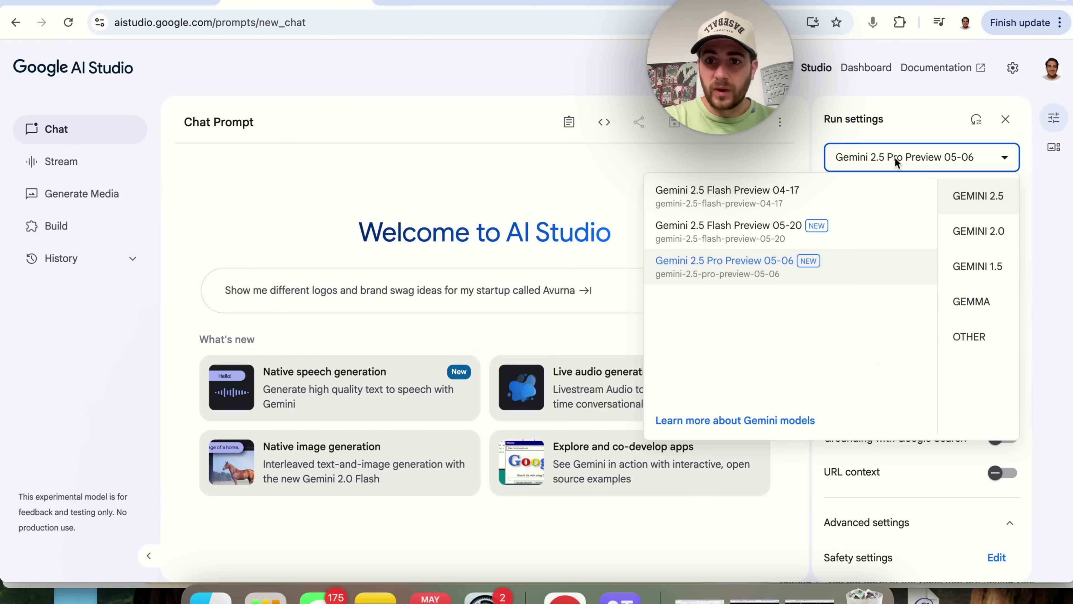
pyautogui.moveTo(750, 240)
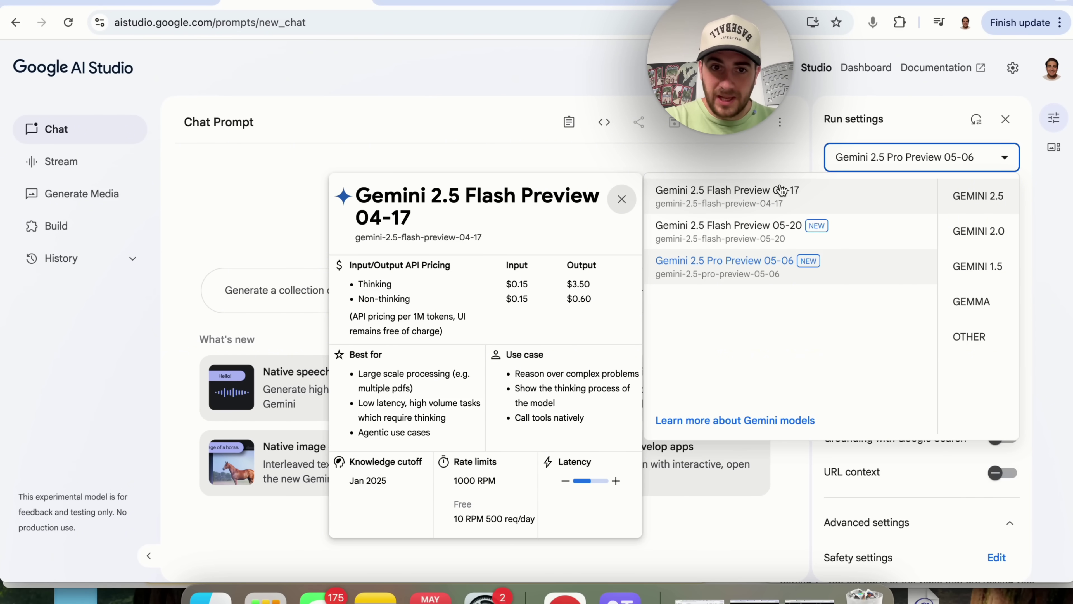
pyautogui.click(783, 233)
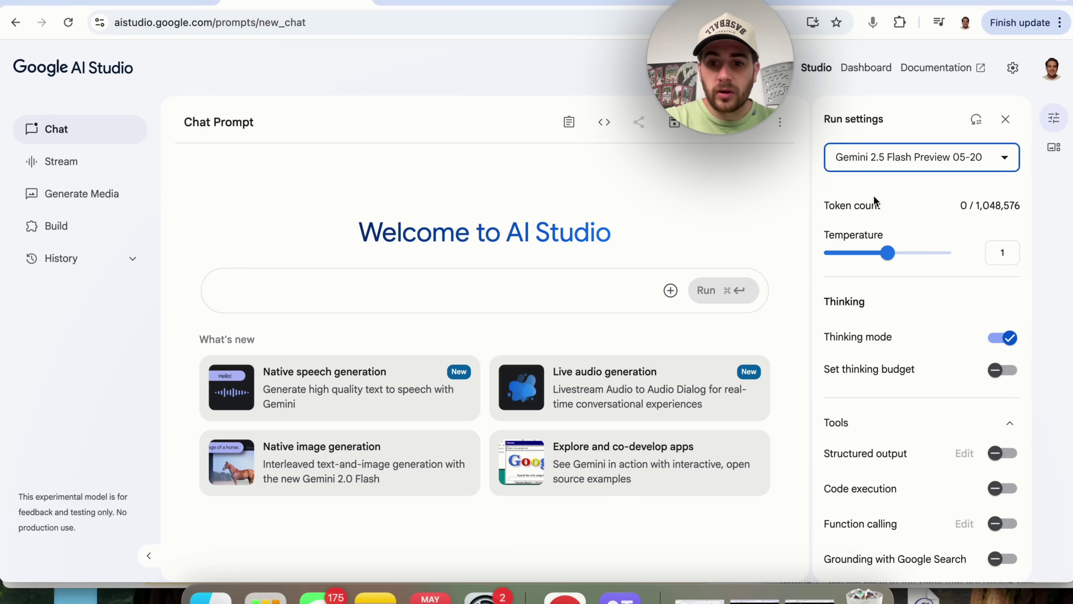
pyautogui.moveTo(896, 156)
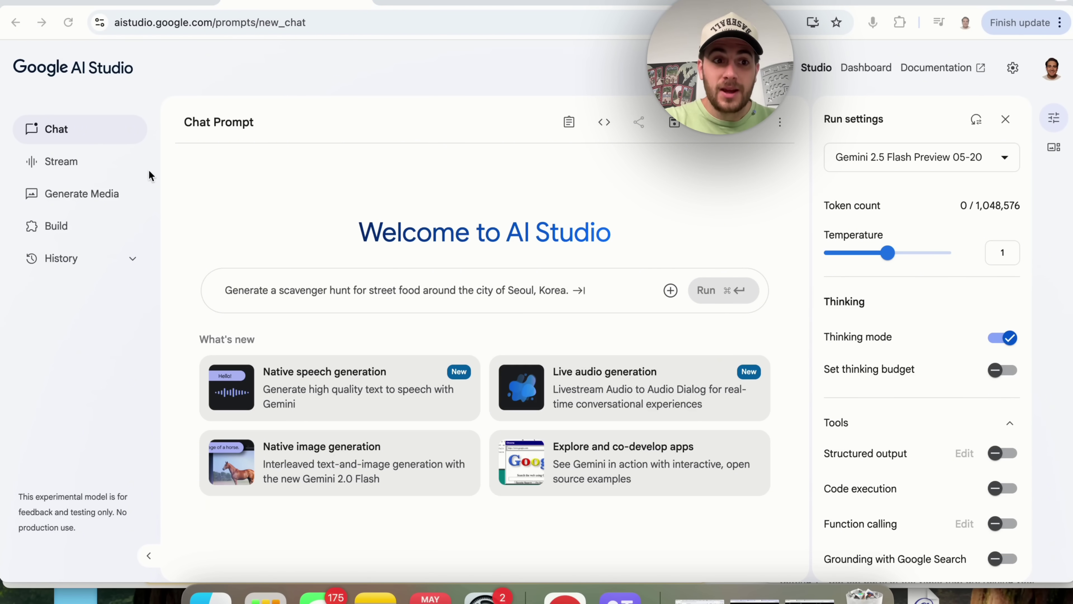
pyautogui.click(91, 161)
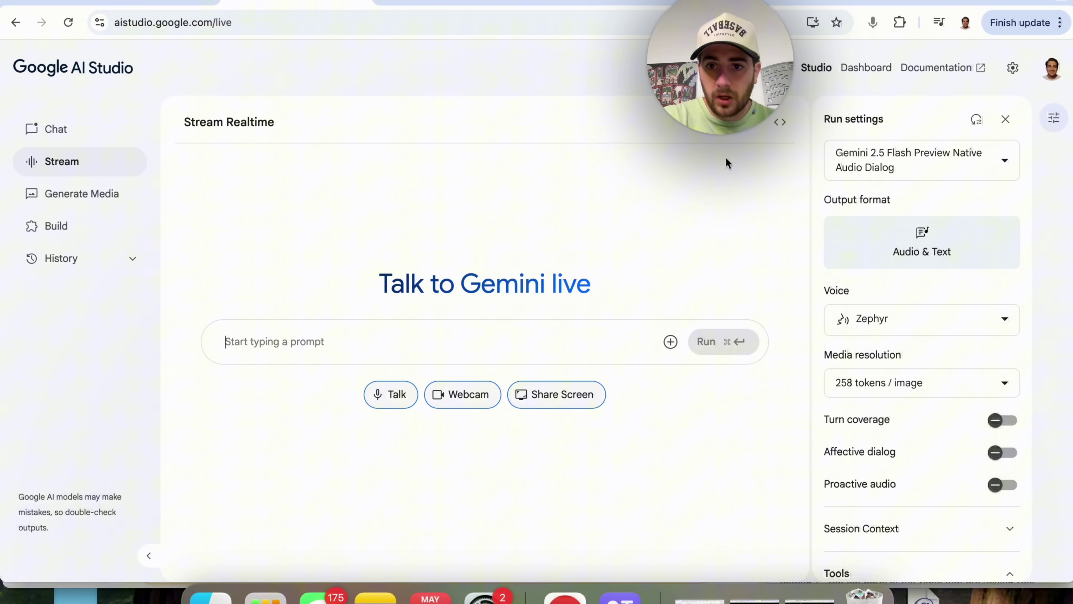
# Browse the Stream live audio model list twice without changing it, then return to Chat.
pyautogui.click(896, 151)
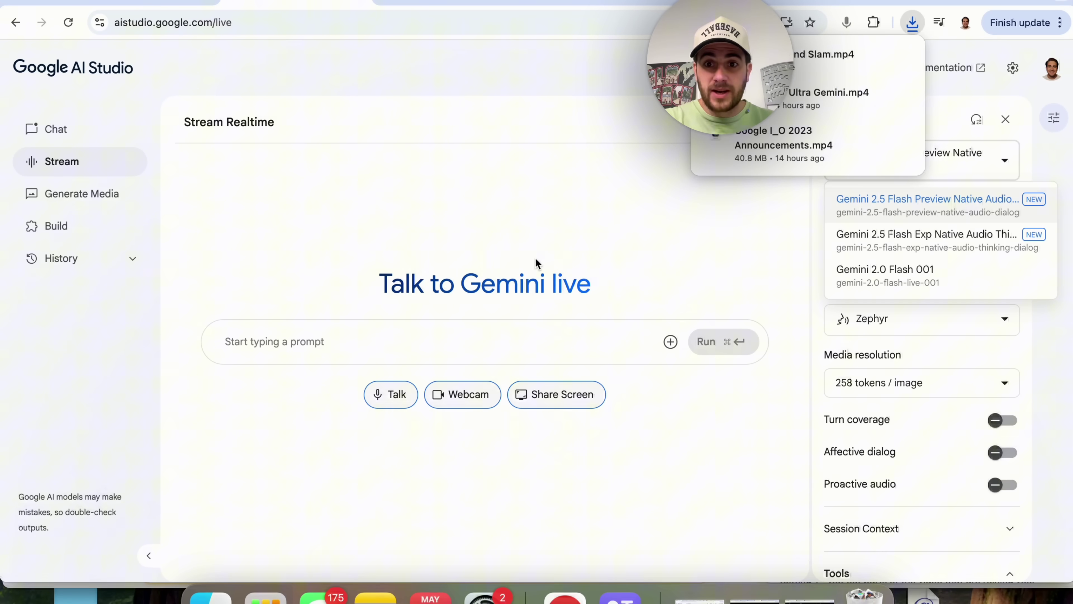
pyautogui.click(464, 256)
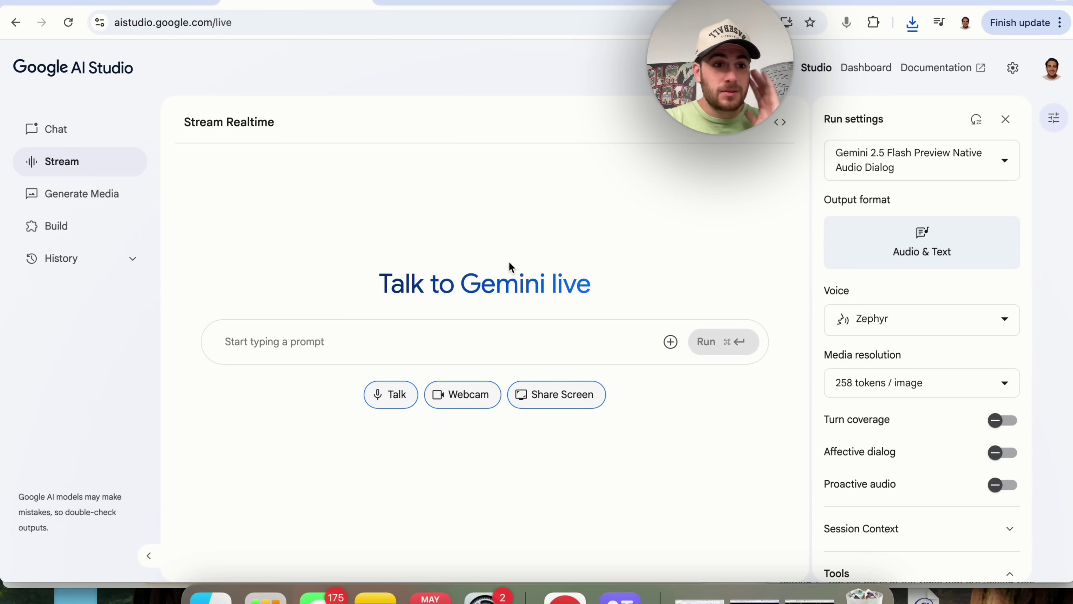
pyautogui.click(842, 178)
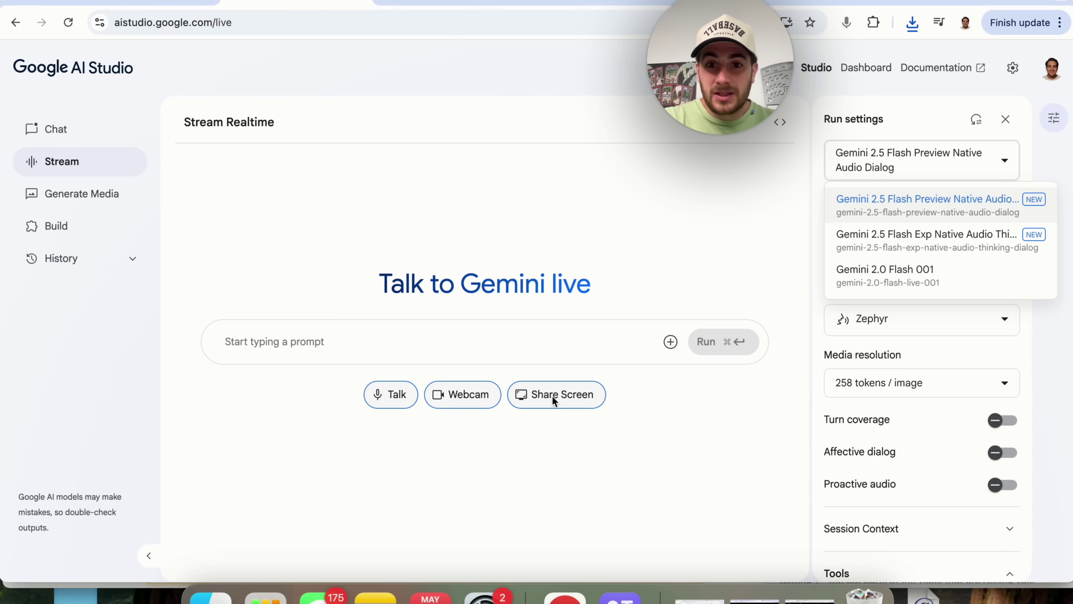
pyautogui.click(568, 426)
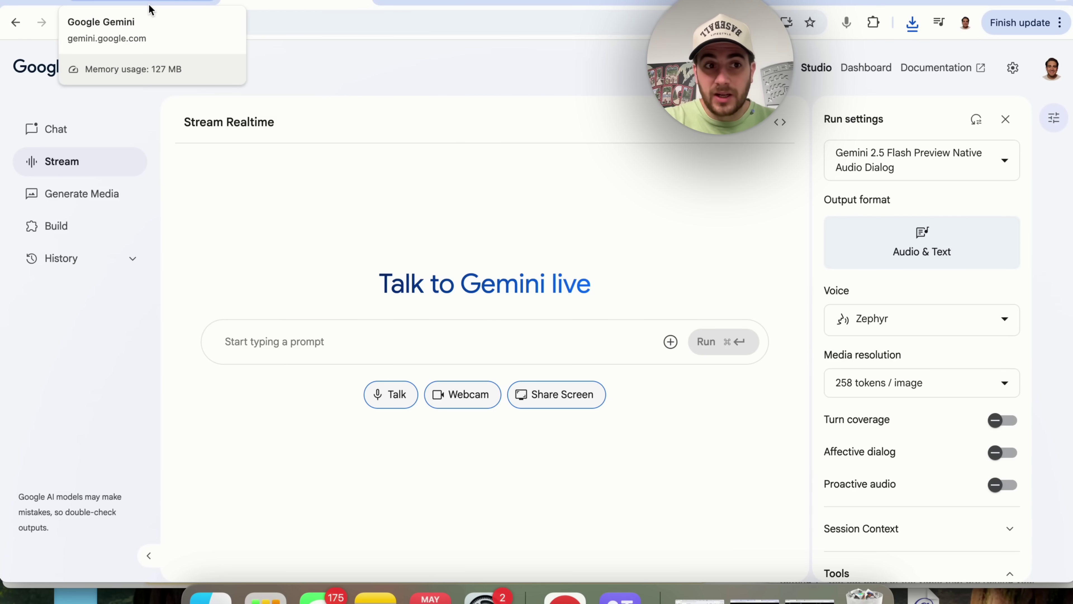
pyautogui.click(62, 130)
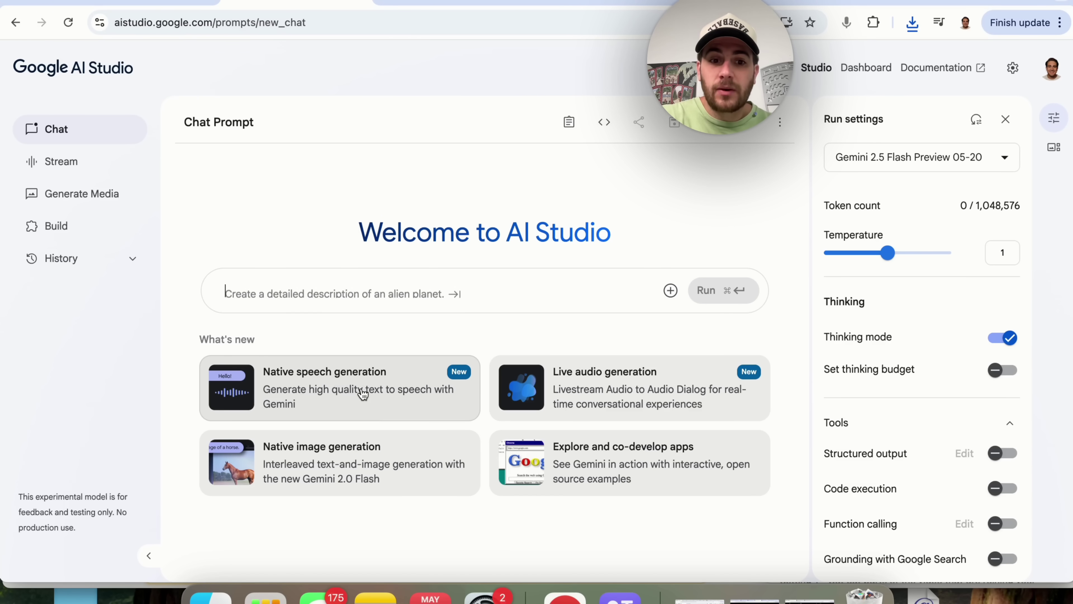
# Open native speech generation, expand model settings and browse Speaker 1 voices, keeping Zephyr.
pyautogui.click(390, 413)
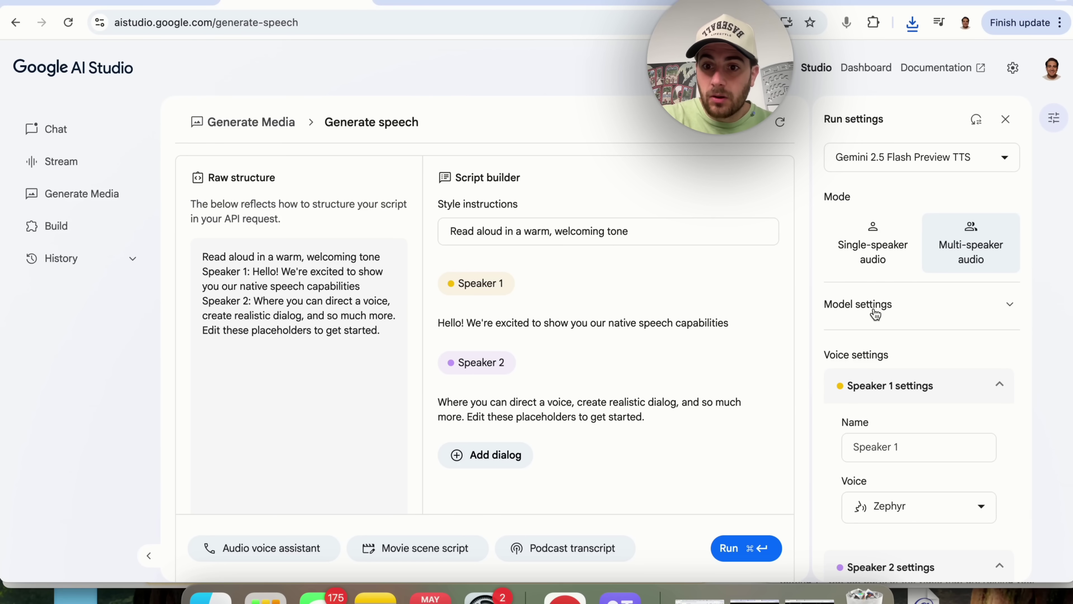
pyautogui.click(964, 307)
pyautogui.scroll(-4, 896, 329)
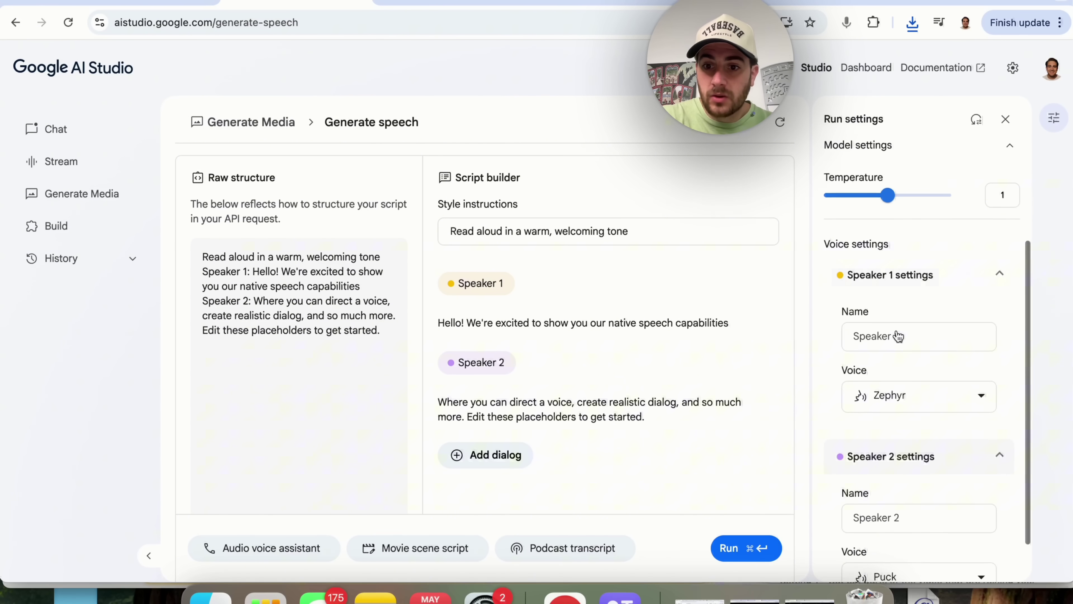
pyautogui.click(906, 399)
pyautogui.scroll(-20, 910, 338)
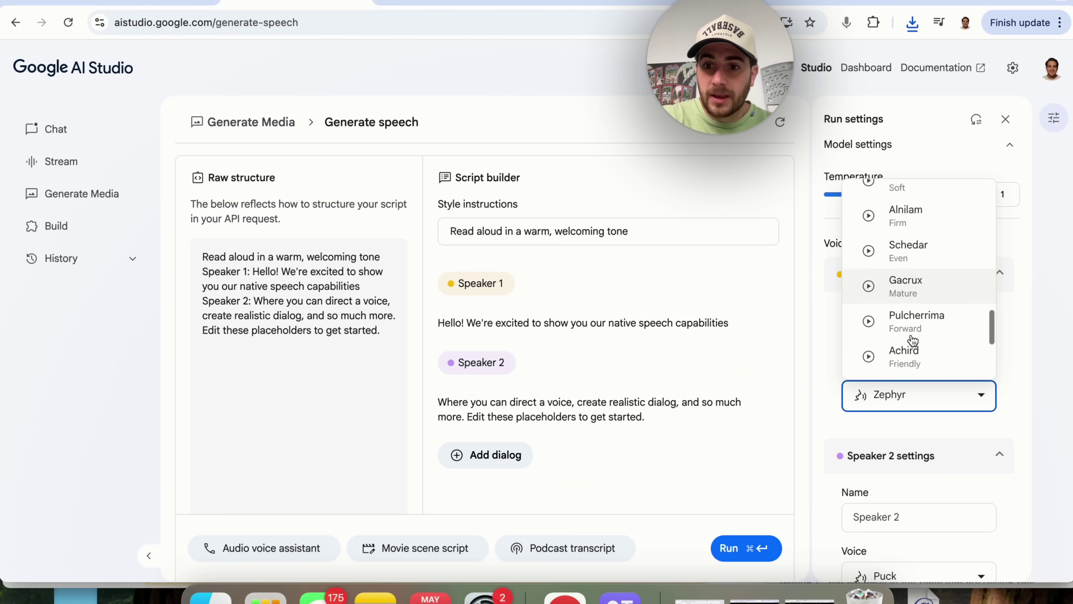
pyautogui.click(814, 391)
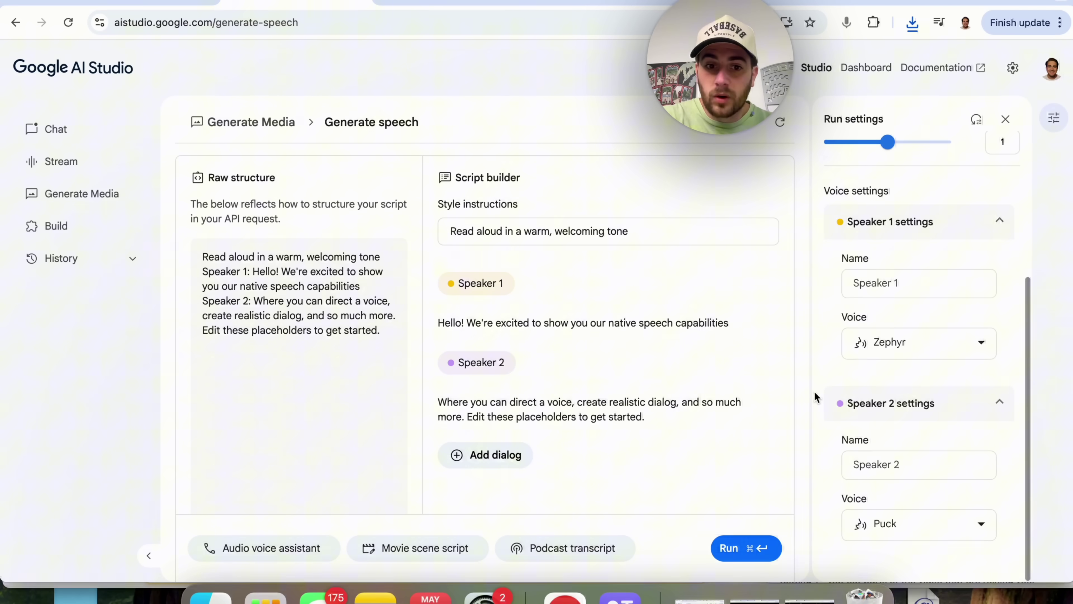
# Switch the speech generation model to Gemini 2.5 Pro Preview TTS.
pyautogui.scroll(5, 814, 391)
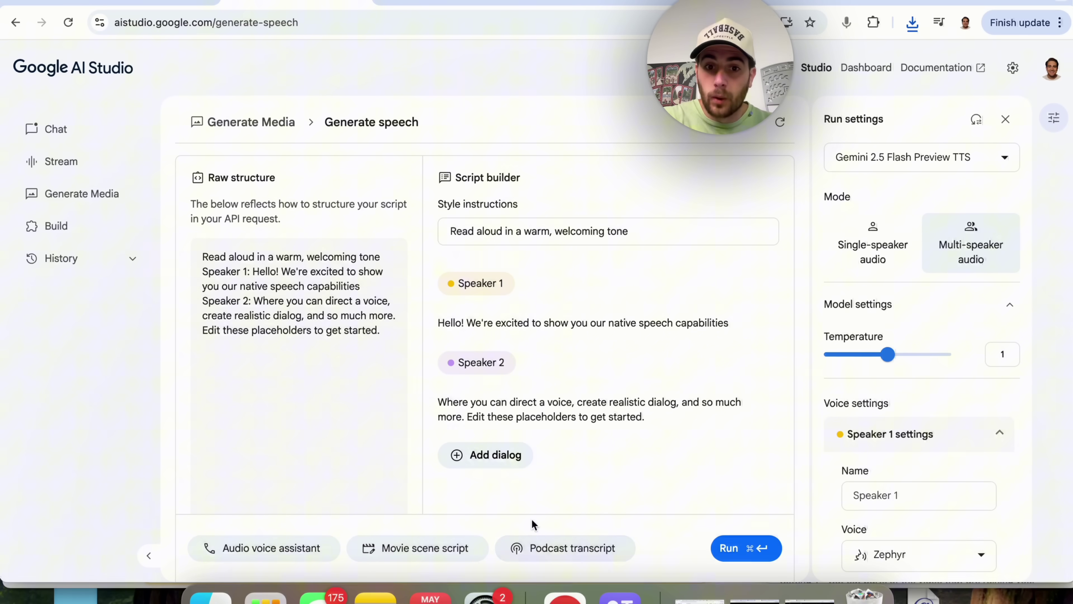
pyautogui.click(891, 158)
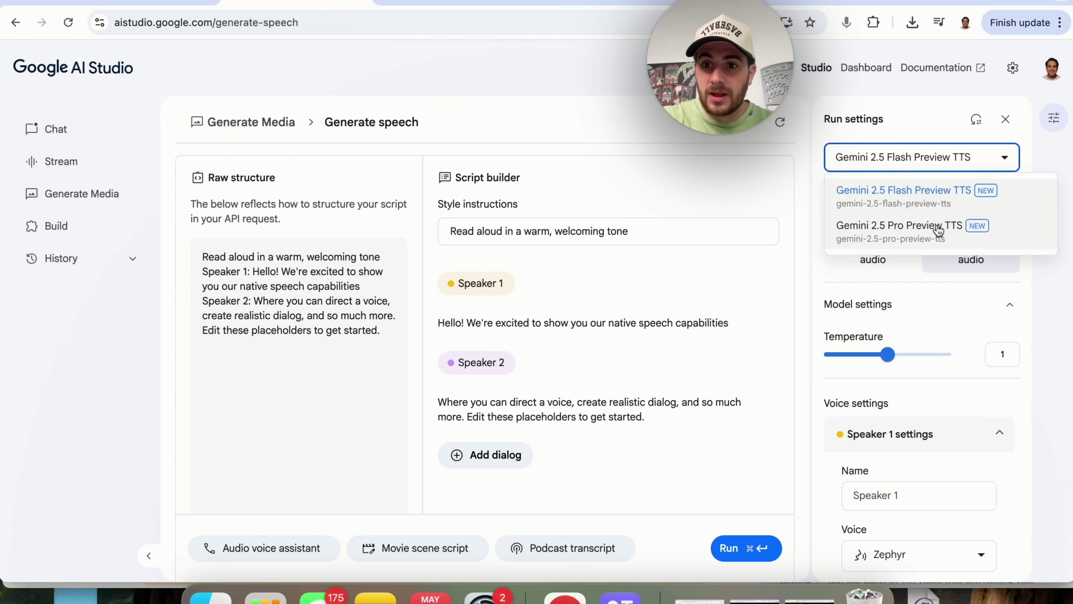
pyautogui.click(908, 231)
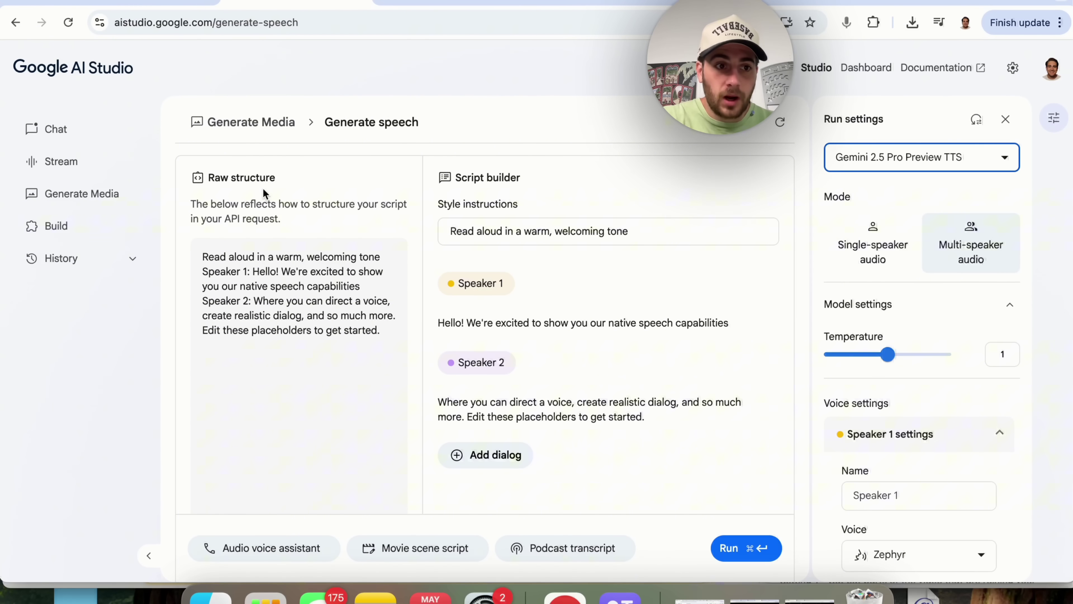
pyautogui.click(80, 194)
# Glance at live audio generation, then open a new Welcome chat prompt on Gemini 2.5 Flash Preview 05-20.
pyautogui.click(63, 129)
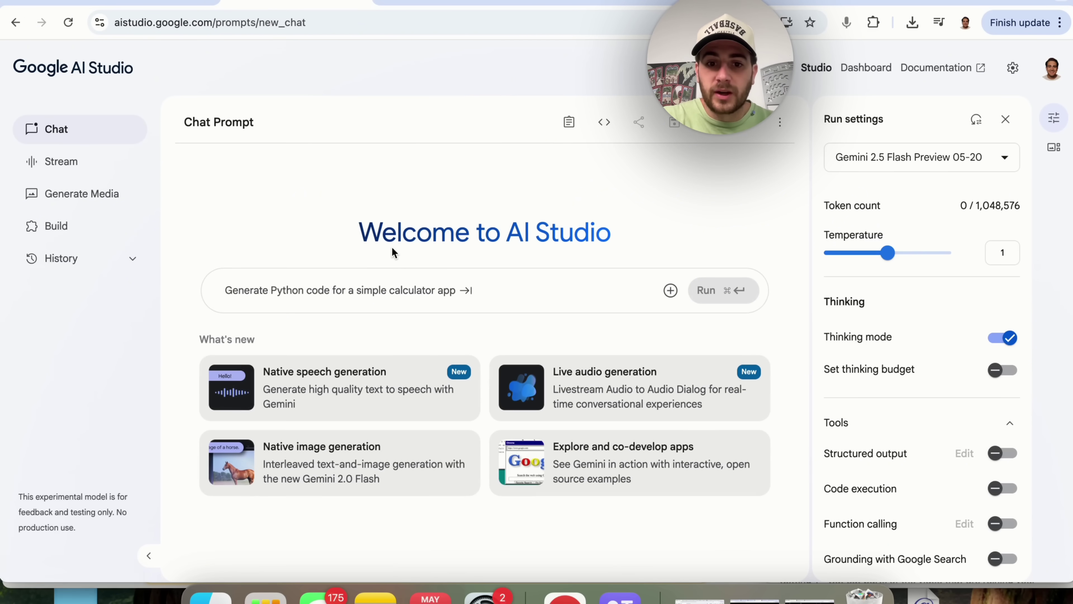
pyautogui.click(591, 400)
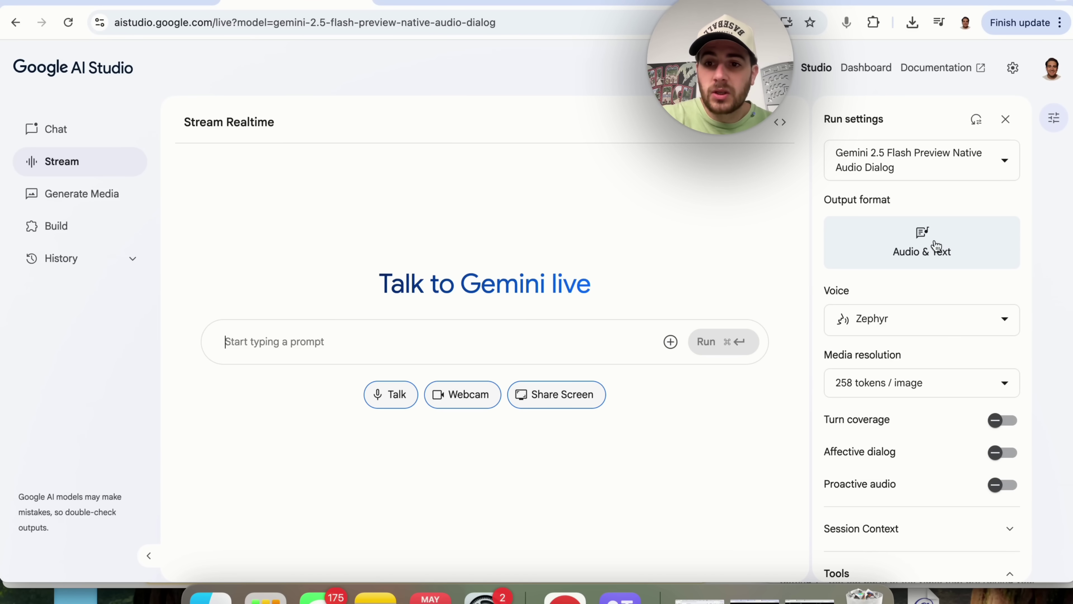
pyautogui.scroll(-3, 936, 245)
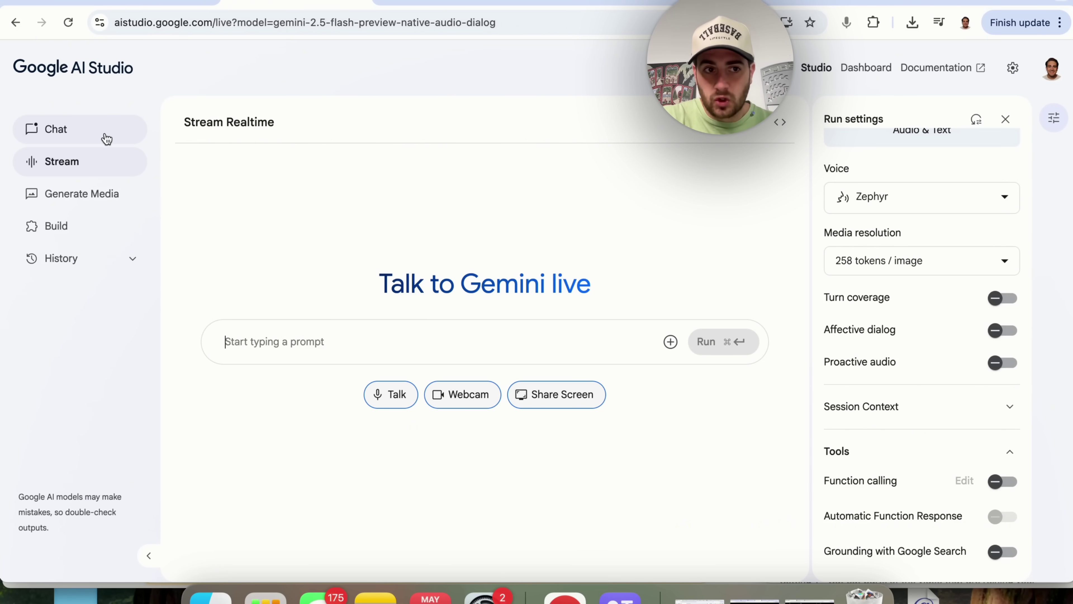
pyautogui.click(106, 138)
pyautogui.press('super+bracketleft')
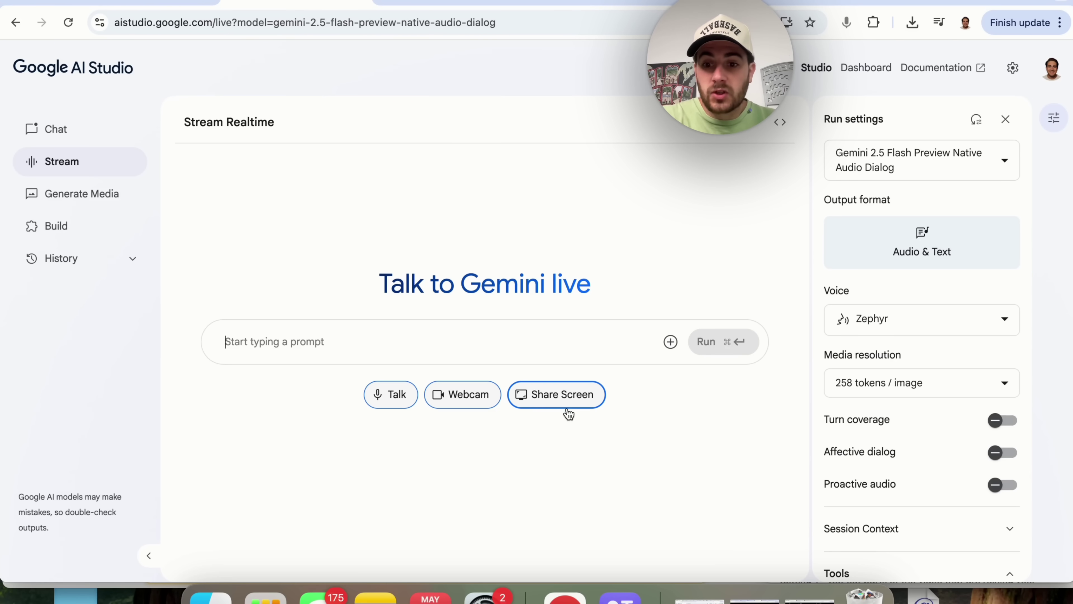
pyautogui.click(122, 133)
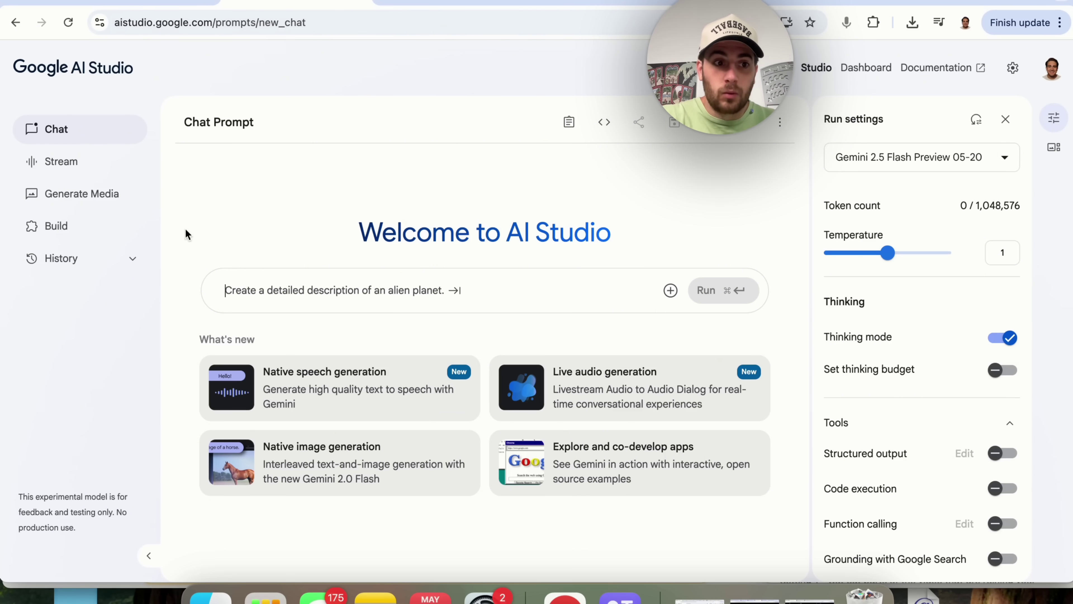
# Preview Imagen, PromptDJ MIDI and Build, ending on the Create Generative Media overview.
pyautogui.click(111, 202)
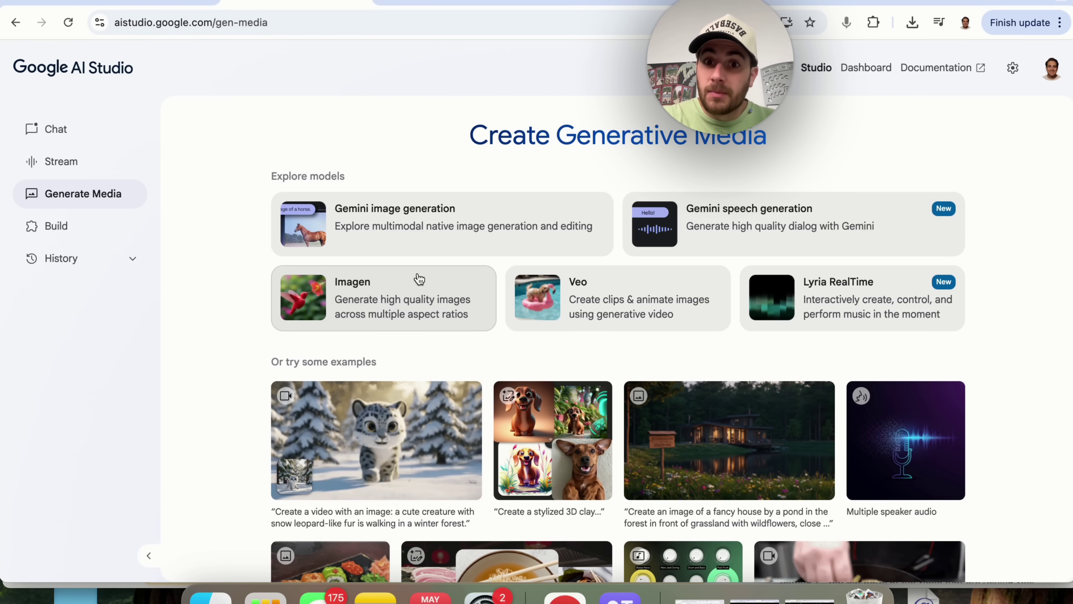
pyautogui.click(381, 296)
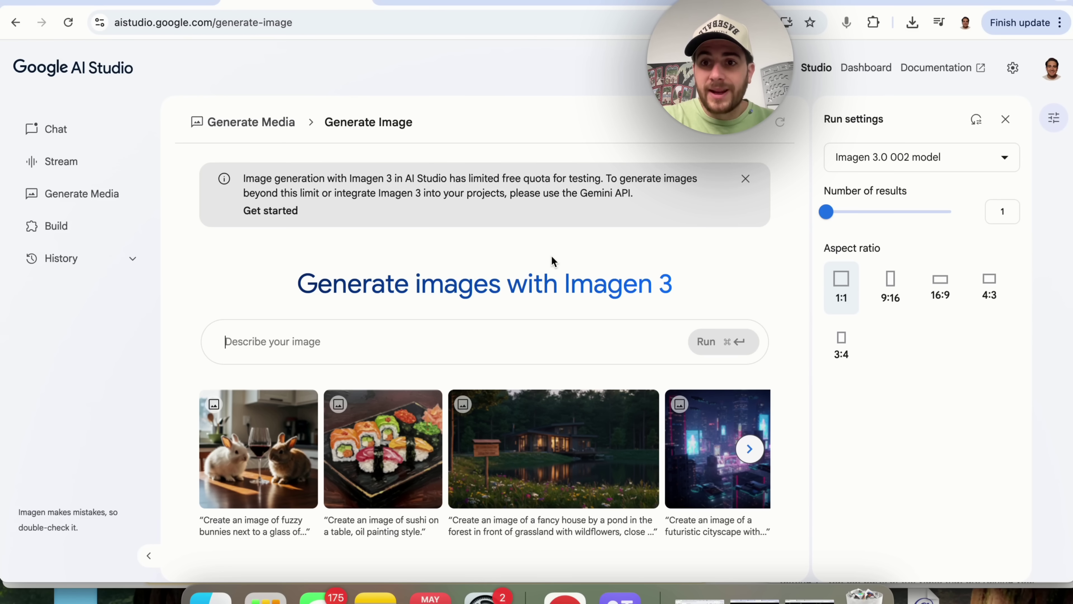
pyautogui.press('super+bracketleft')
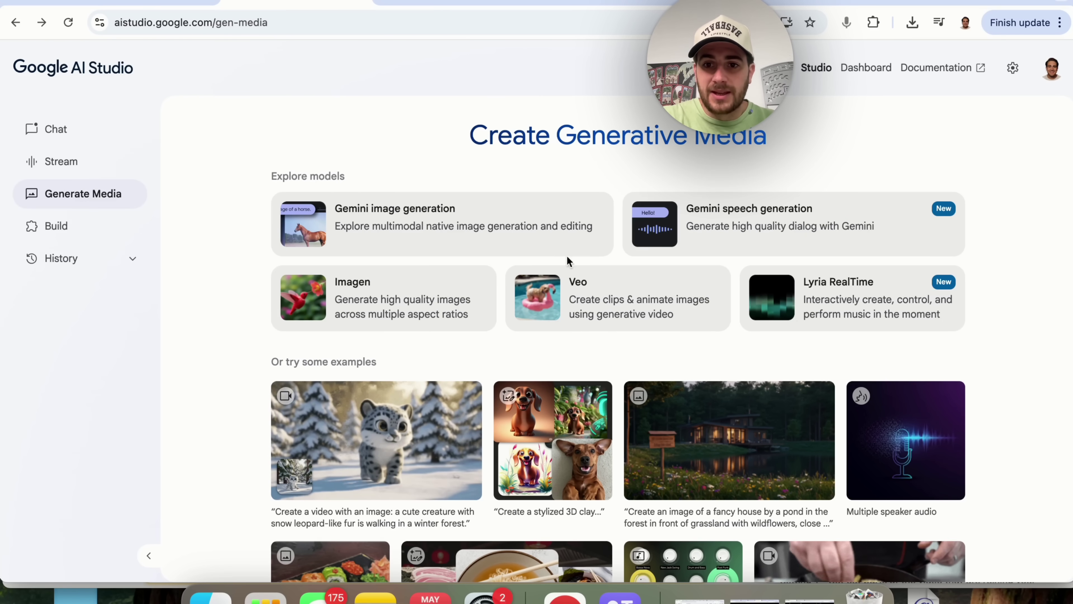
pyautogui.click(772, 297)
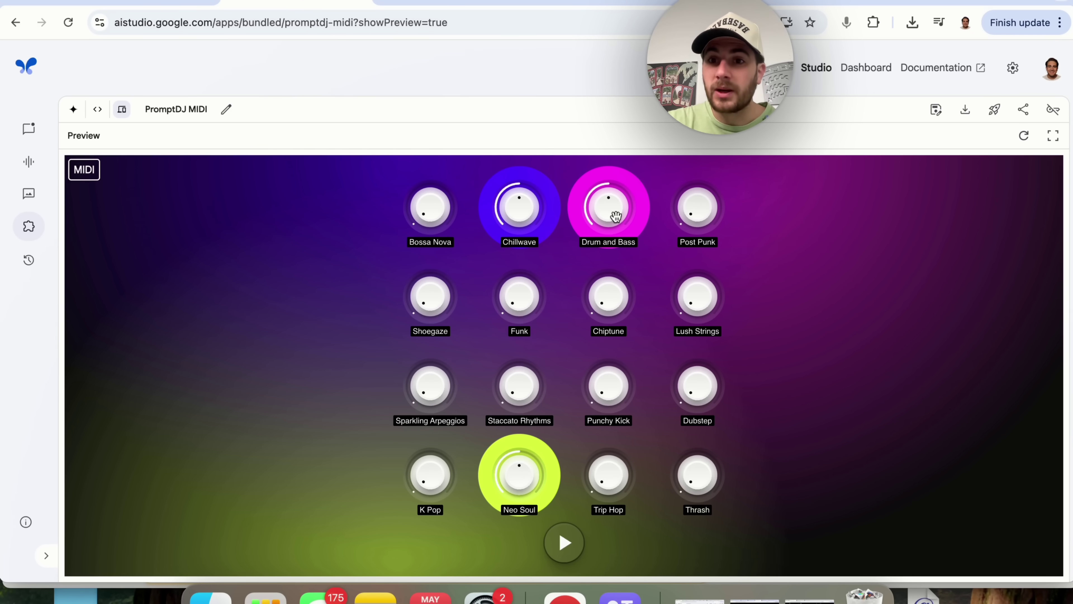
pyautogui.click(33, 227)
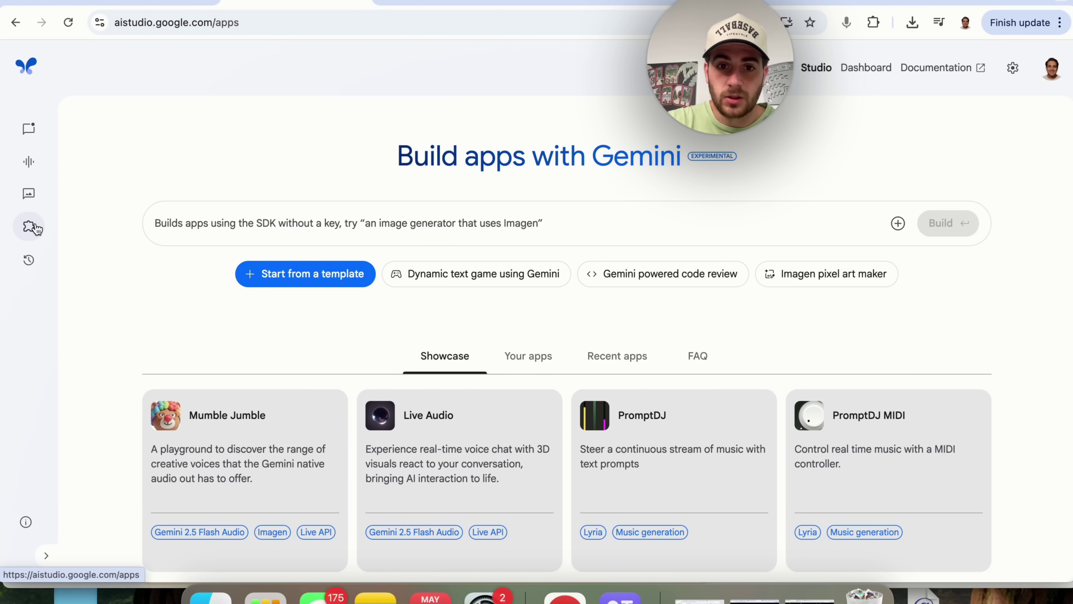
pyautogui.click(33, 189)
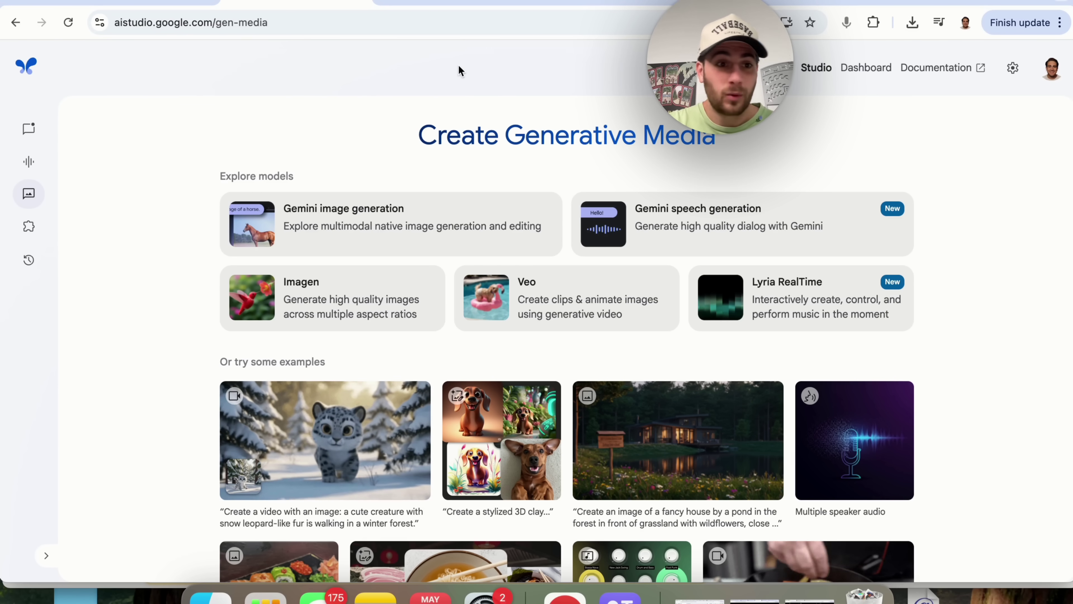
# Open the YouTube Video Optimizer AI app from Build's Your apps and scroll its preview form.
pyautogui.click(29, 229)
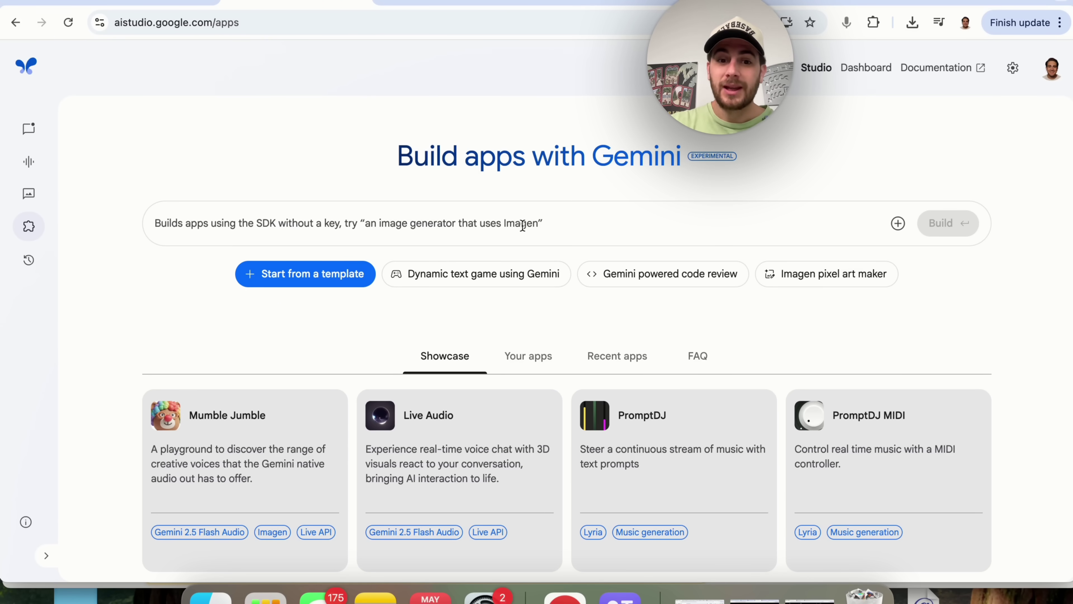
pyautogui.scroll(-10, 562, 270)
pyautogui.scroll(10, 563, 270)
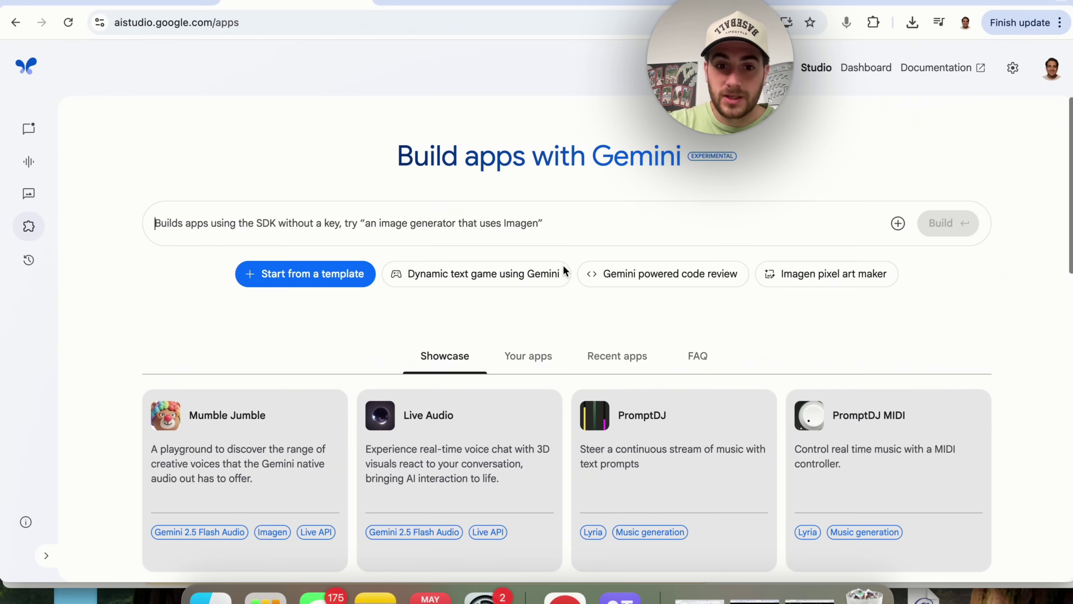
pyautogui.click(528, 357)
pyautogui.click(322, 439)
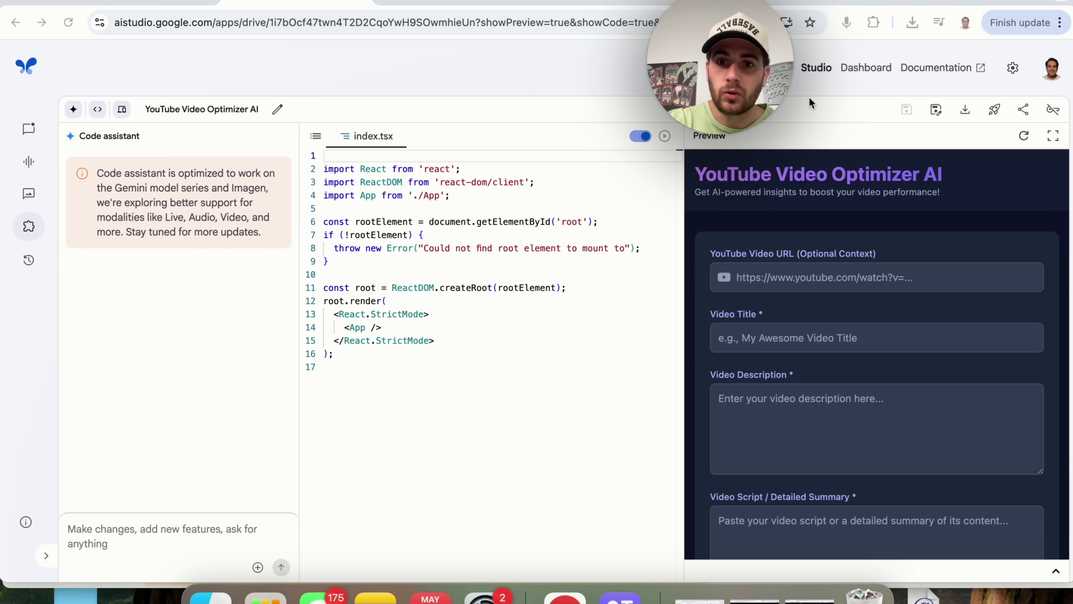
pyautogui.scroll(-4, 901, 312)
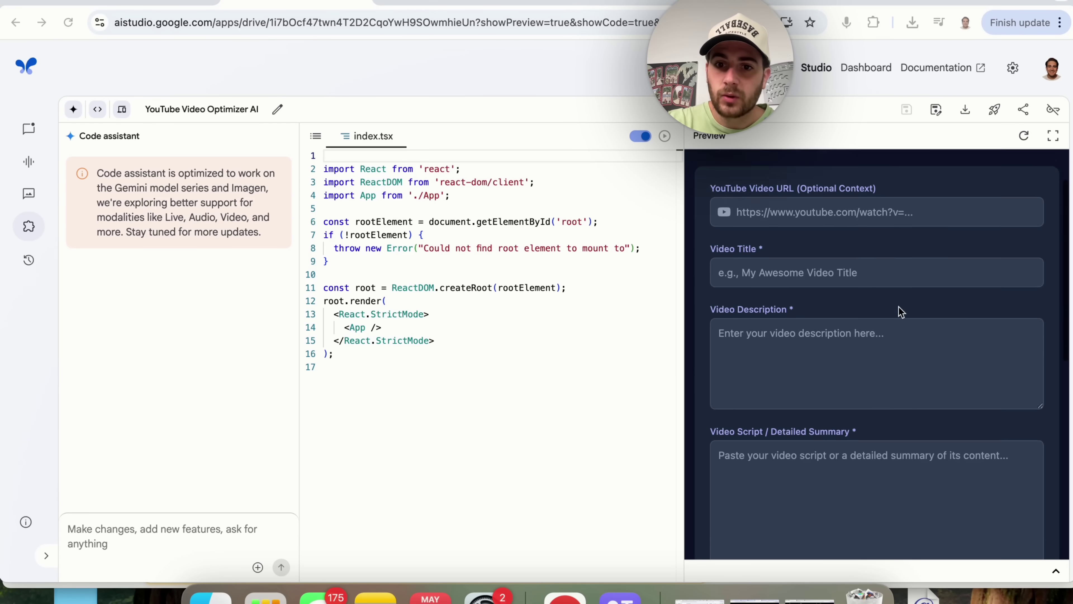
pyautogui.scroll(-3, 901, 312)
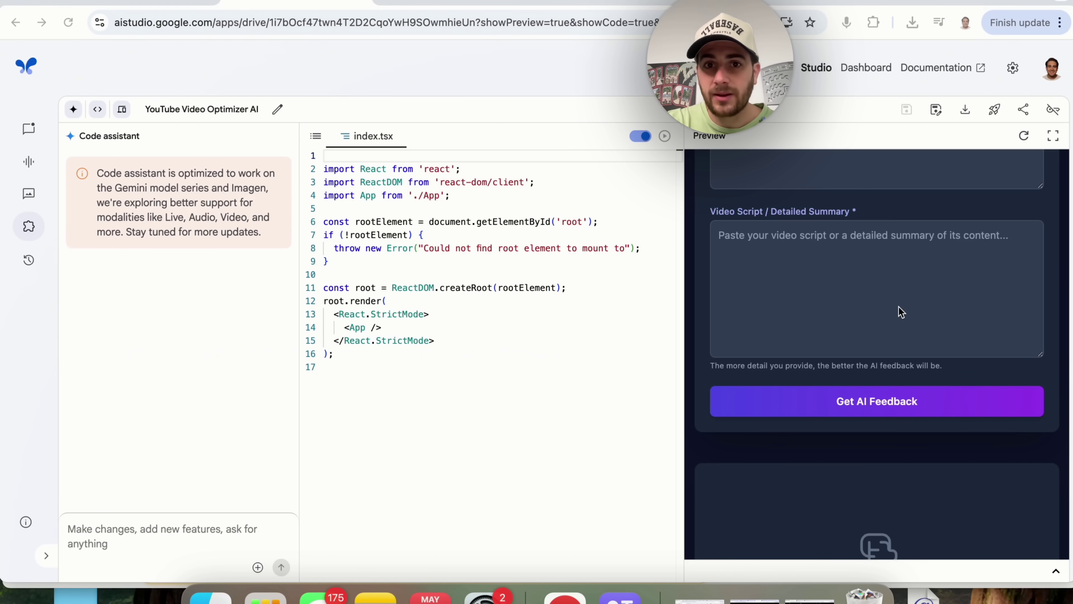
pyautogui.scroll(6, 902, 312)
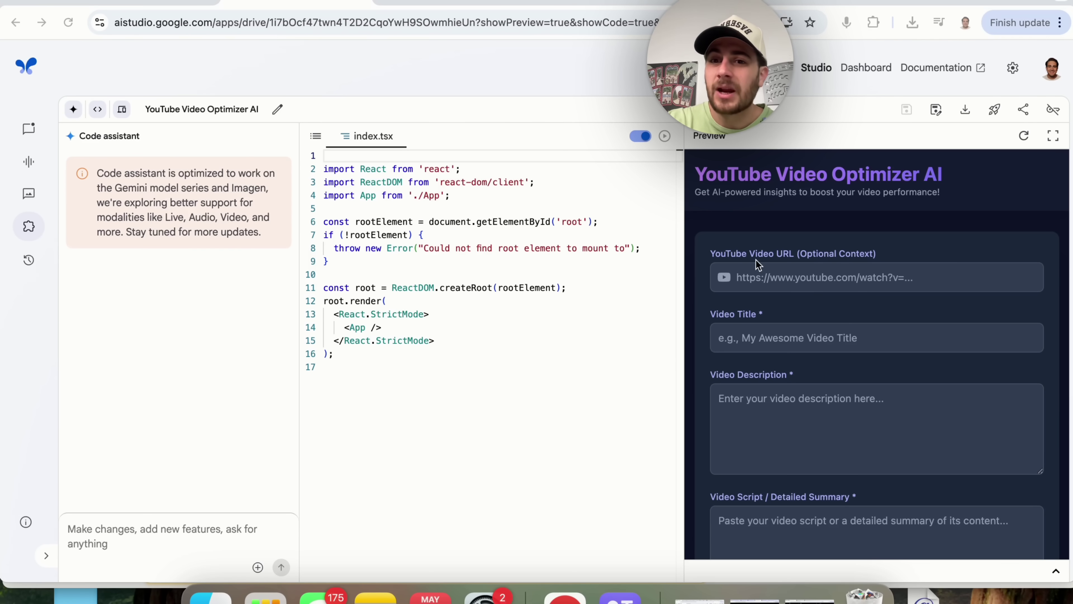
pyautogui.scroll(-1, 830, 287)
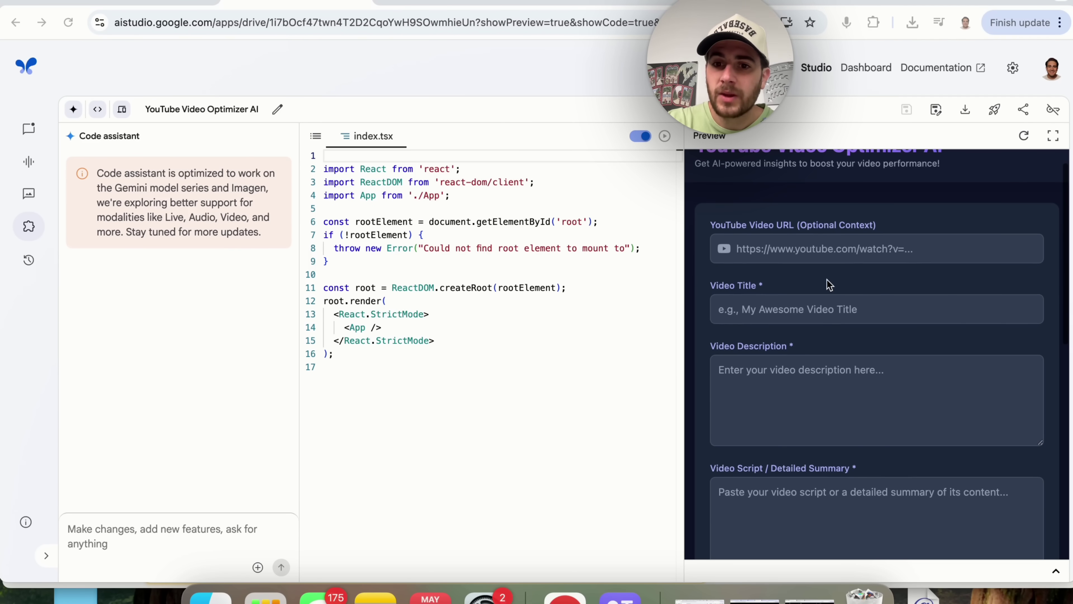
pyautogui.scroll(-1, 797, 335)
pyautogui.scroll(-1, 811, 378)
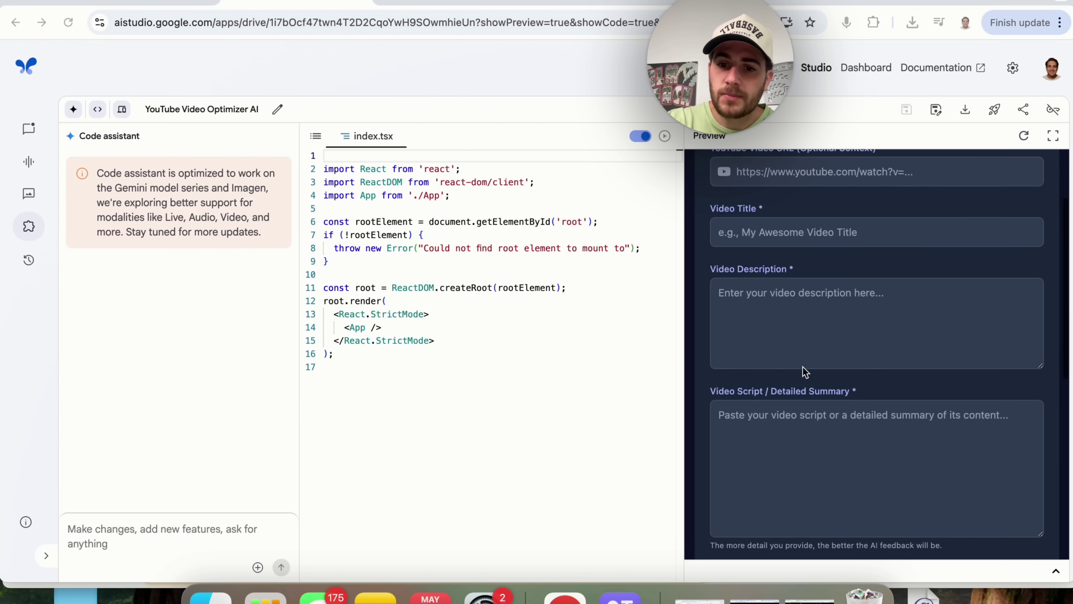
pyautogui.scroll(-5, 774, 387)
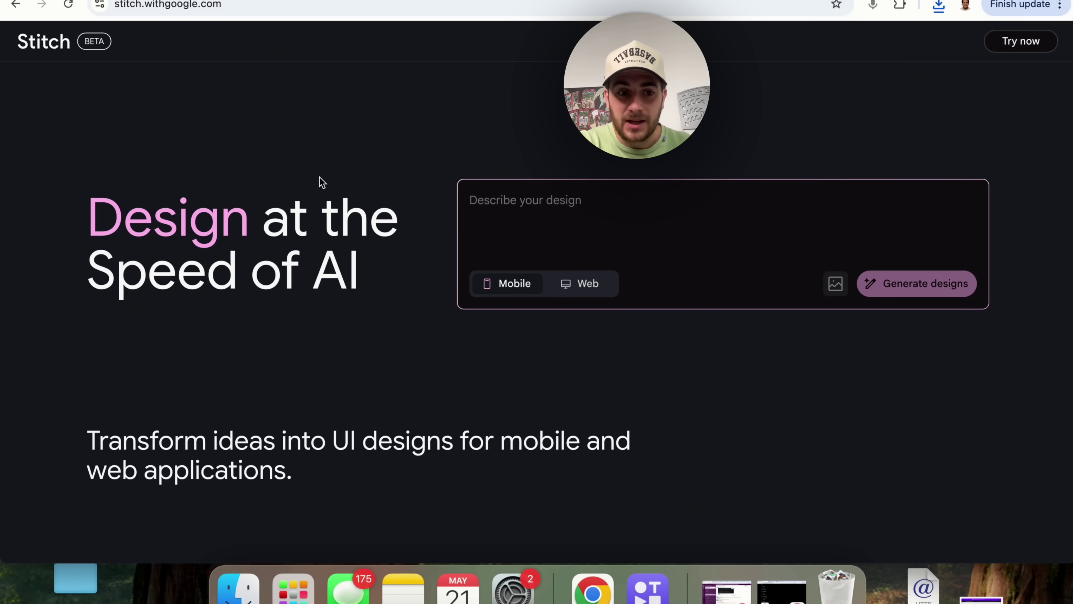
# Select the Stitch landing page subtitle, then click into the Describe your design box.
pyautogui.scroll(-1, 326, 326)
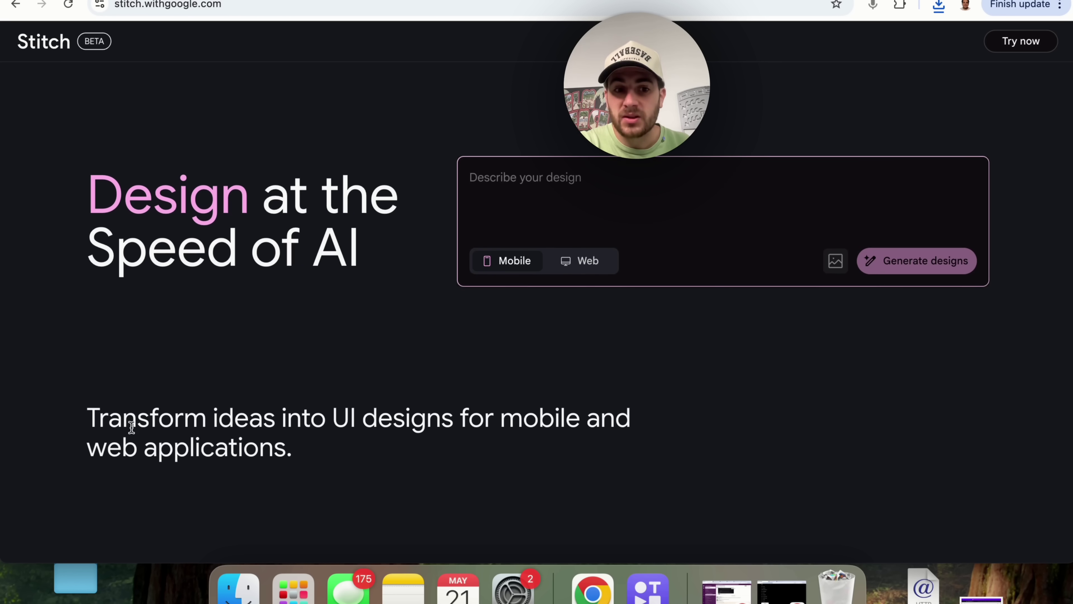
pyautogui.moveTo(137, 419); pyautogui.dragTo(235, 442)
pyautogui.click(340, 444)
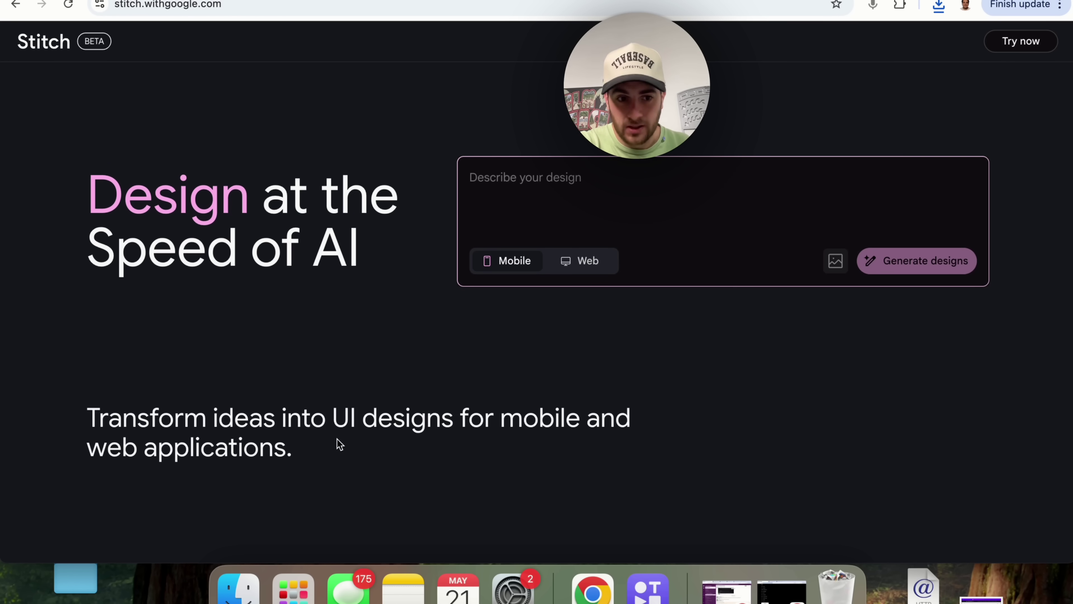
pyautogui.scroll(1, 300, 446)
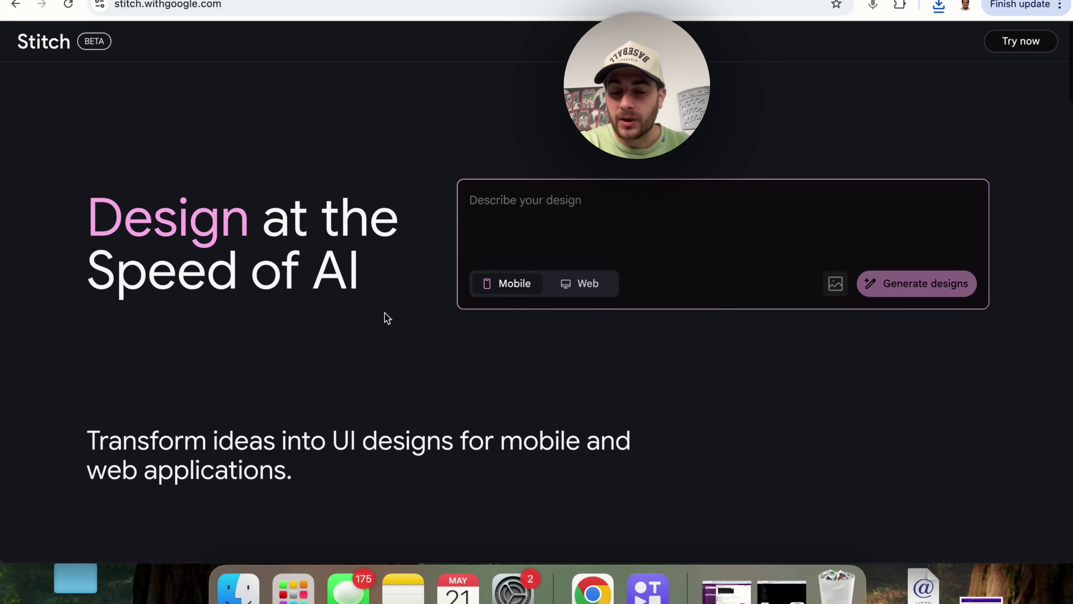
pyautogui.click(501, 240)
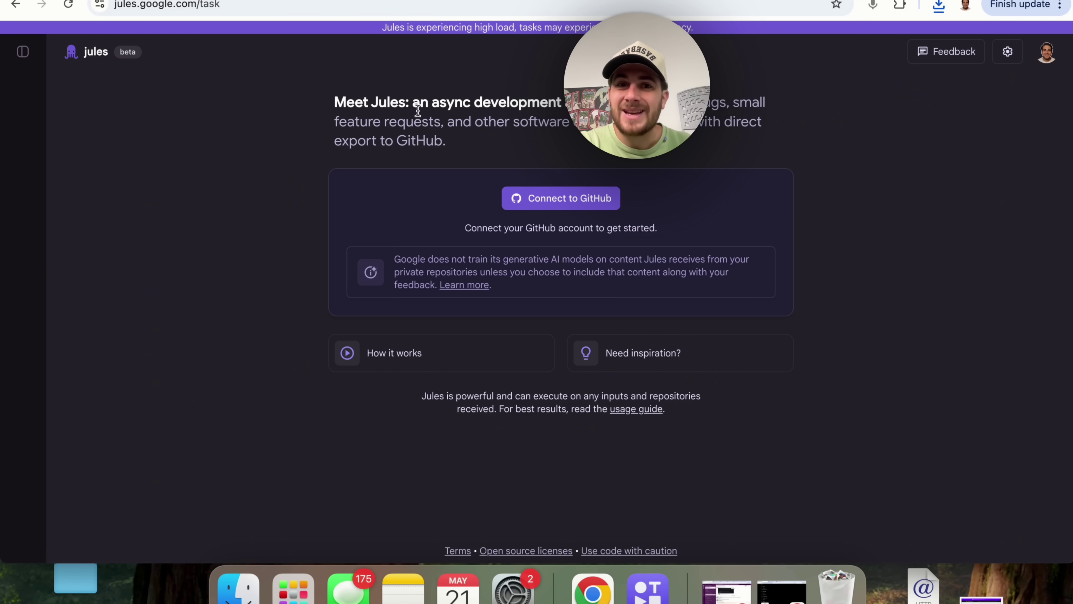
pyautogui.moveTo(417, 110); pyautogui.dragTo(563, 106)
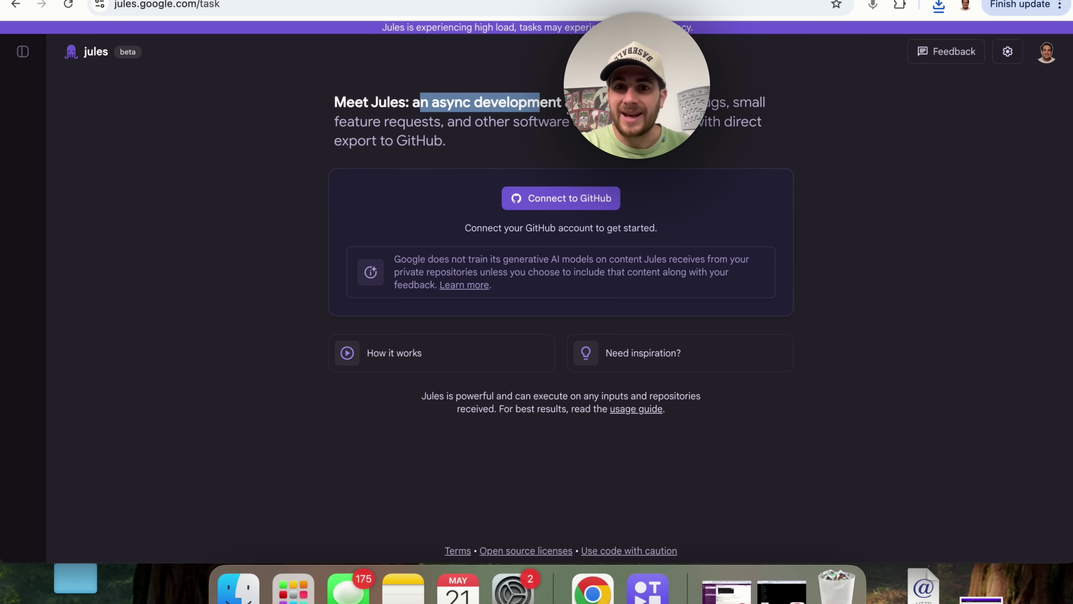